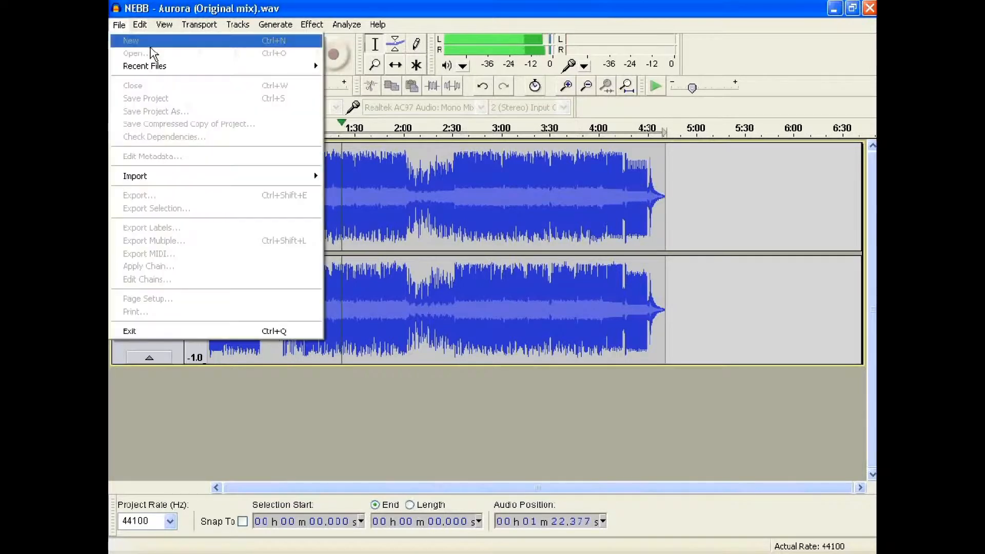
left_click(119, 25)
left_click(183, 97)
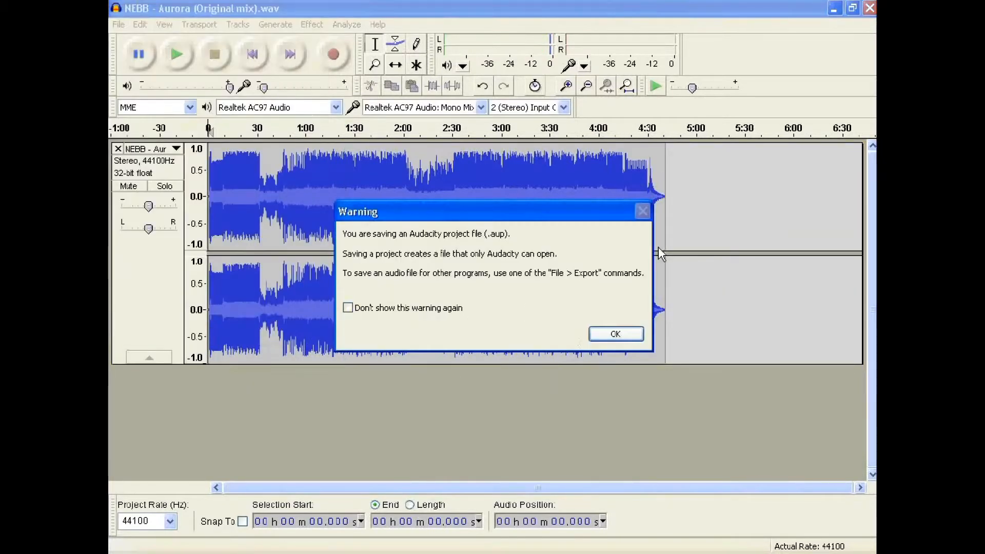
left_click(614, 334)
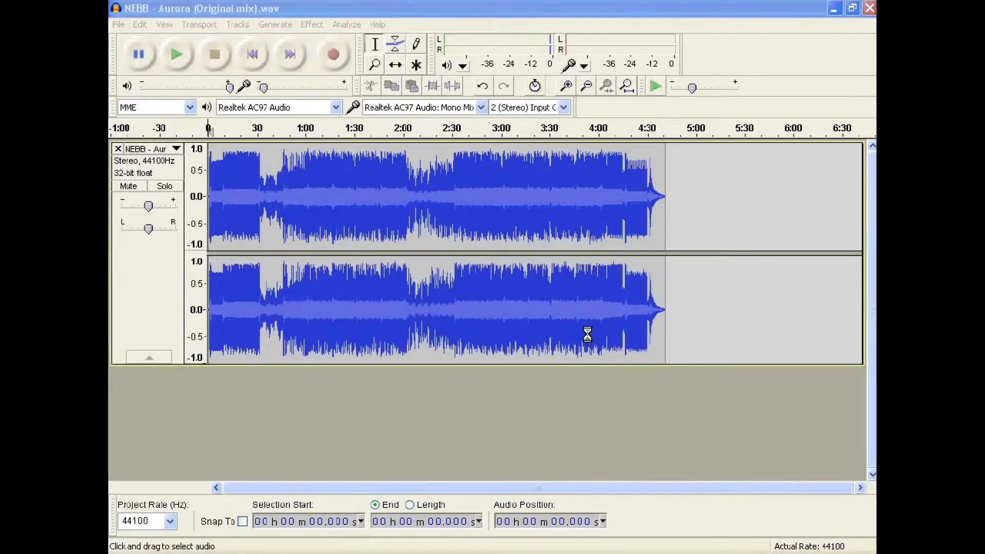
left_click(496, 331)
- Export the track as a WAV (Microsoft) signed 16 bit PCM file named NEBB - Aurora
left_click(119, 24)
left_click(190, 197)
left_click(436, 310)
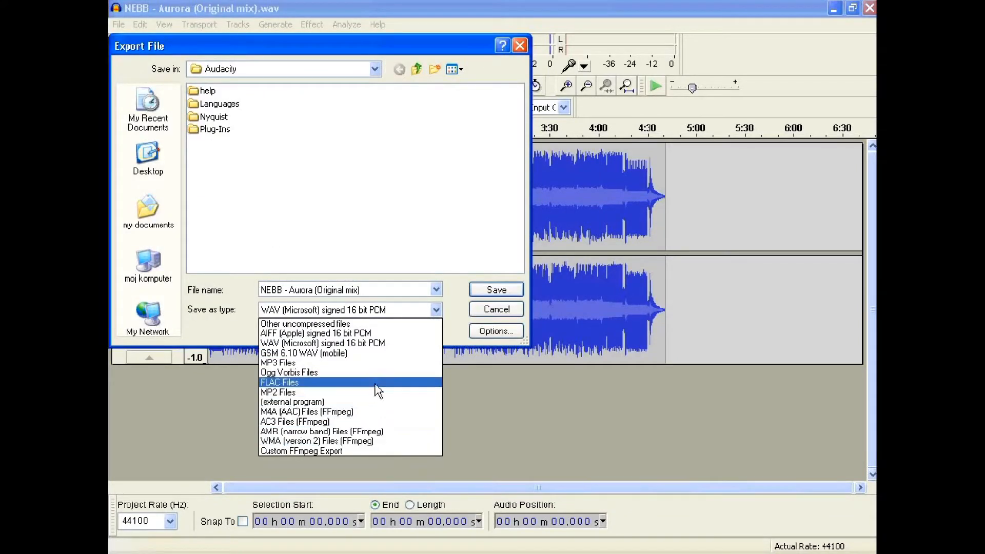
left_click(373, 344)
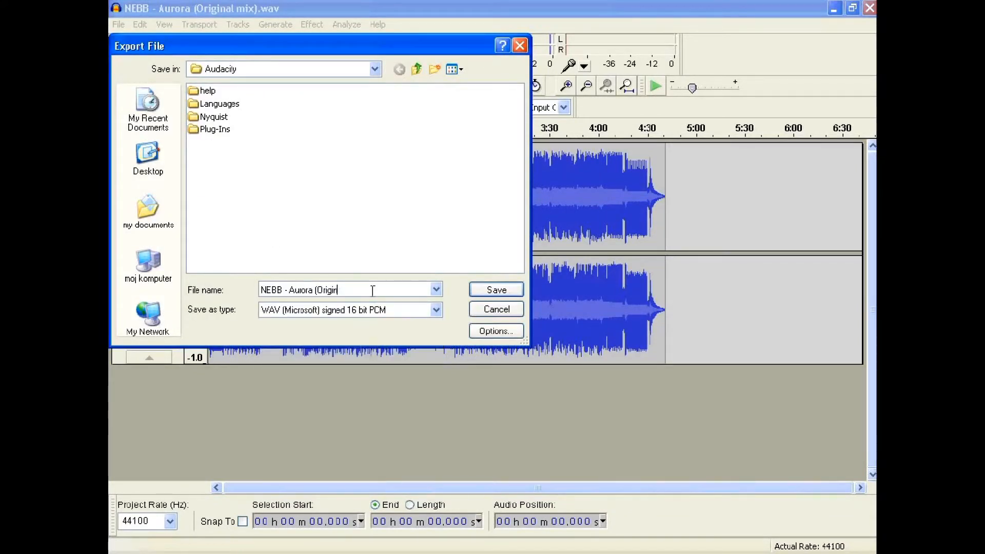
left_click(490, 290)
left_click(581, 409)
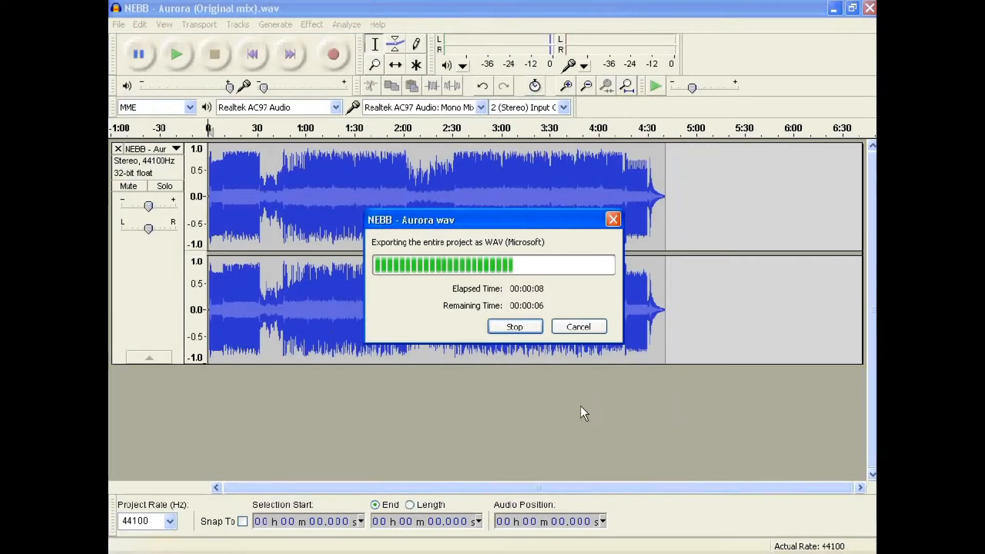
- Close the audio project without saving changes and switch to CINEMA 4D
left_click(870, 9)
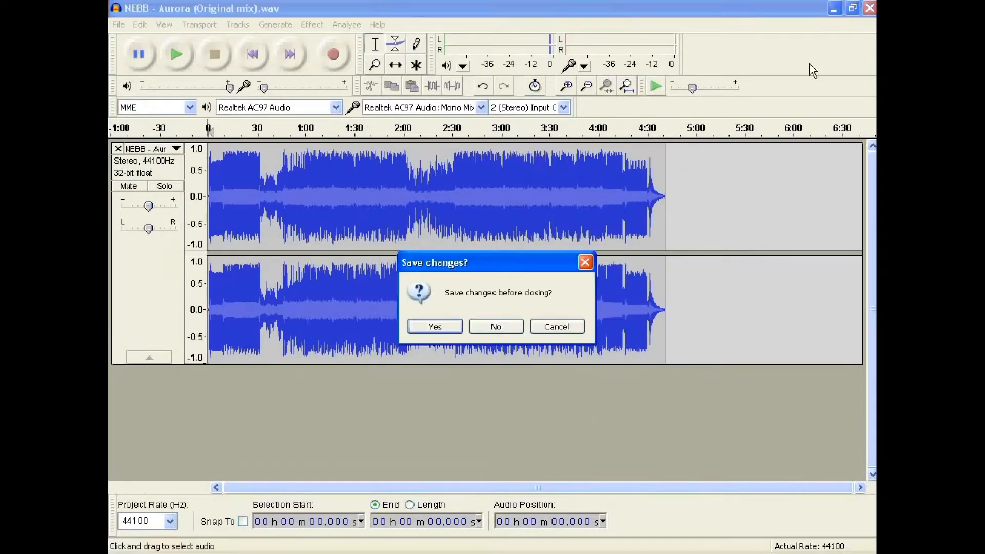
left_click(492, 326)
left_click_drag(319, 199, 380, 189)
double_click(720, 526)
left_click(378, 384)
double_click(378, 384)
left_click(783, 118)
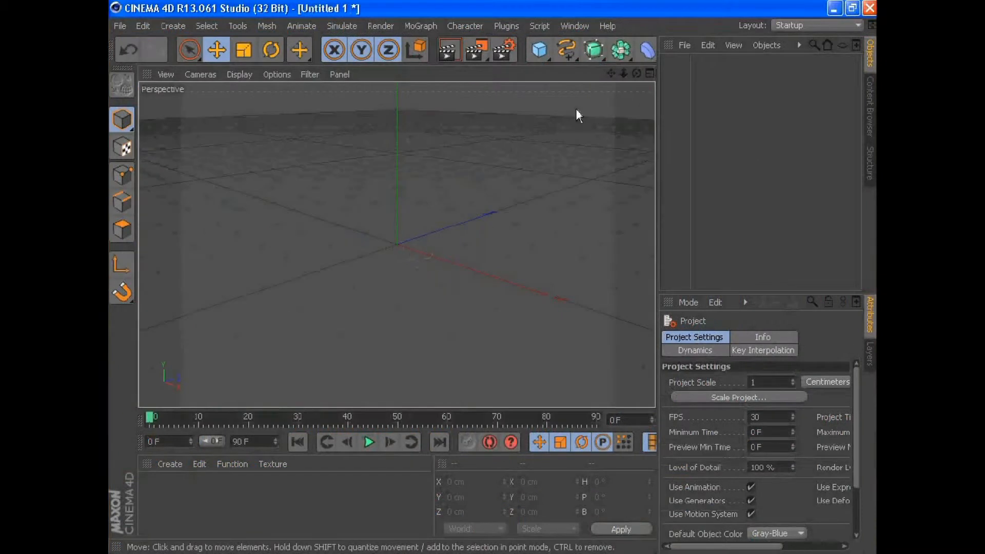
- Add a cube 50 cm in X and Z and stretch it to about 325 cm tall
left_click(420, 26)
left_click(542, 55)
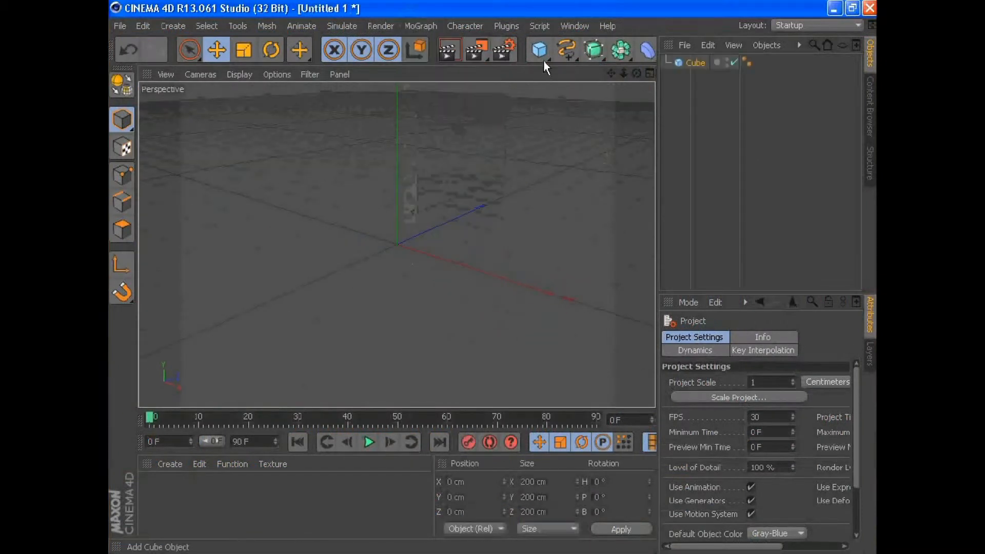
left_click(540, 50)
type("50")
key("Tab")
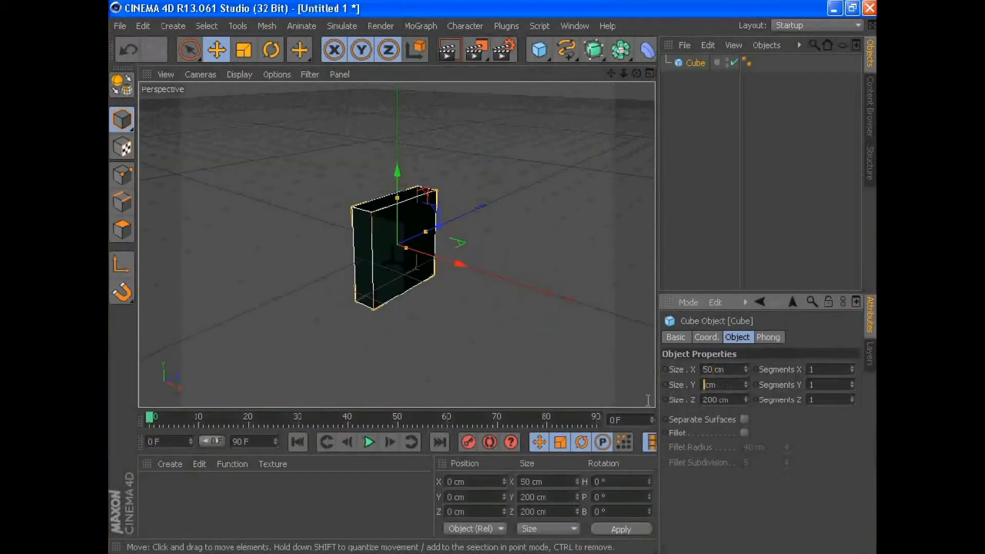
key("Tab")
type("50")
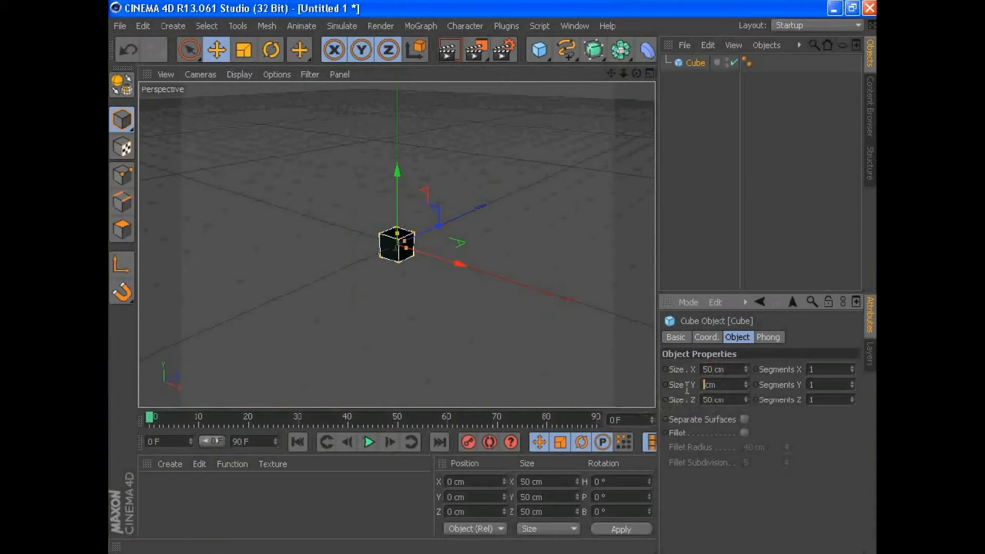
left_click_drag(398, 198, 398, 172)
- Add a MoGraph Cloner, nest the cube inside it and set the clone count to 10
left_click(343, 26)
left_click(452, 155)
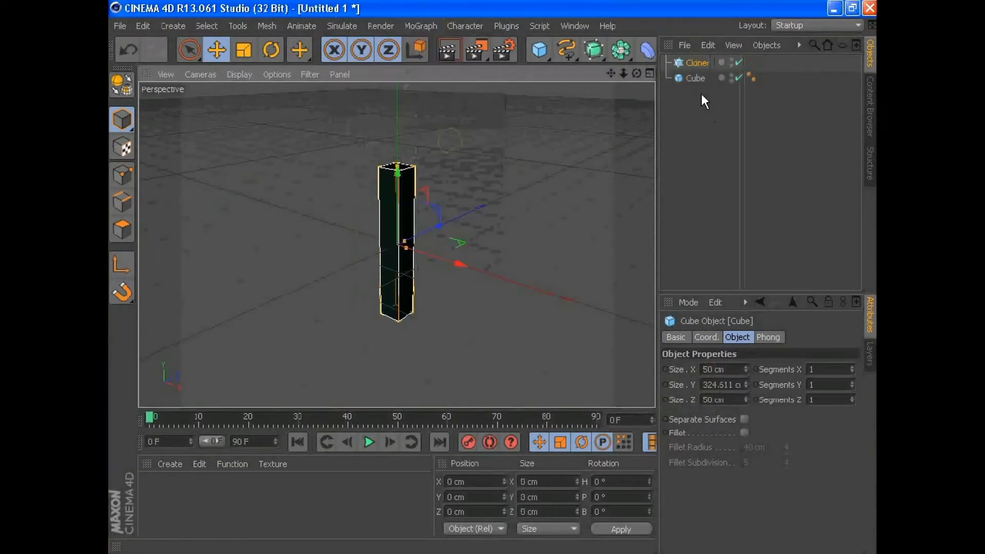
left_click_drag(696, 78, 703, 60)
left_click_drag(460, 263, 526, 280)
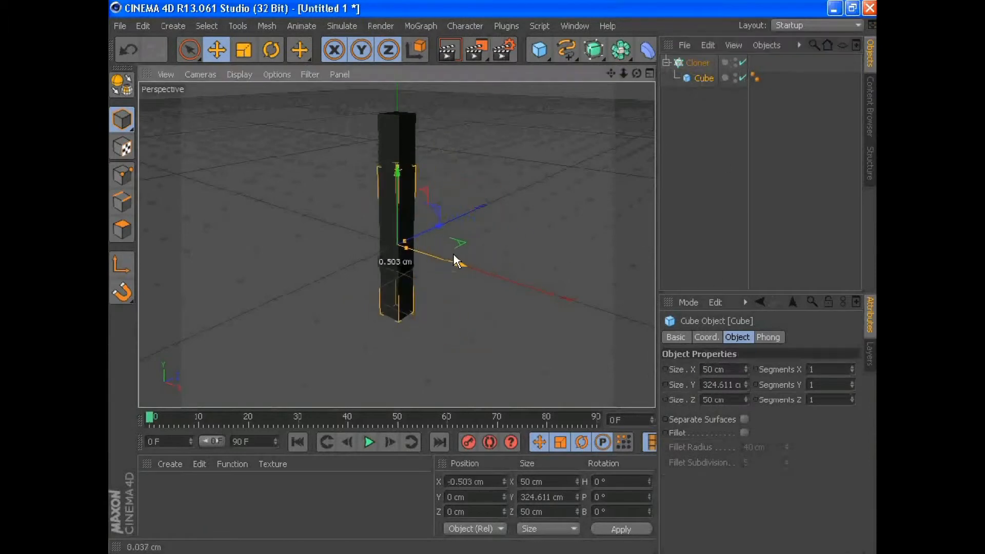
left_click(699, 63)
left_click_drag(754, 450, 767, 448)
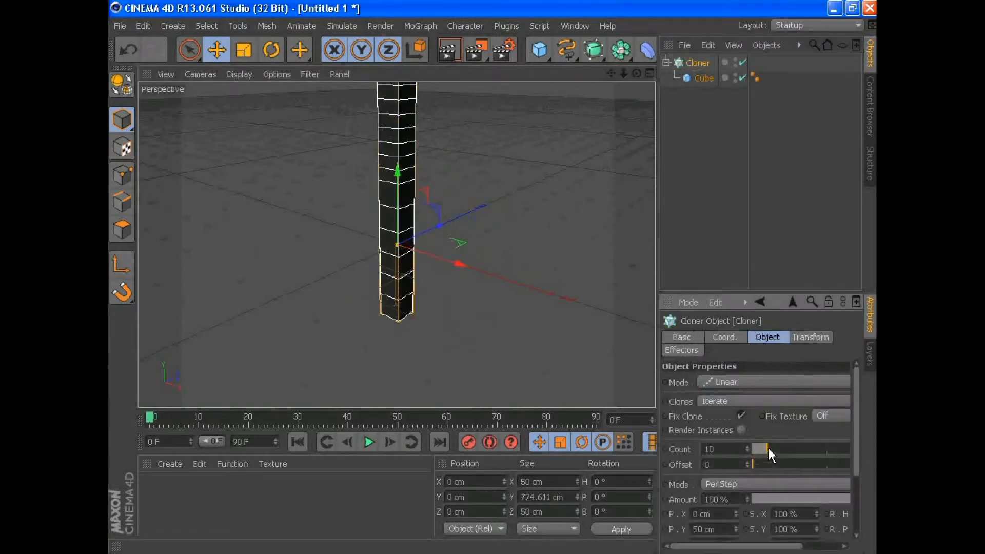
- Switch the cloner to Radial mode and set its clone distribution to Random
left_click(739, 382)
left_click(706, 428)
left_click(735, 402)
left_click(737, 433)
left_click(735, 401)
left_click(734, 447)
left_click(733, 402)
left_click(739, 432)
- Set the radial cloner's start angle to 1° and its radius to about 261 cm
left_click(776, 498)
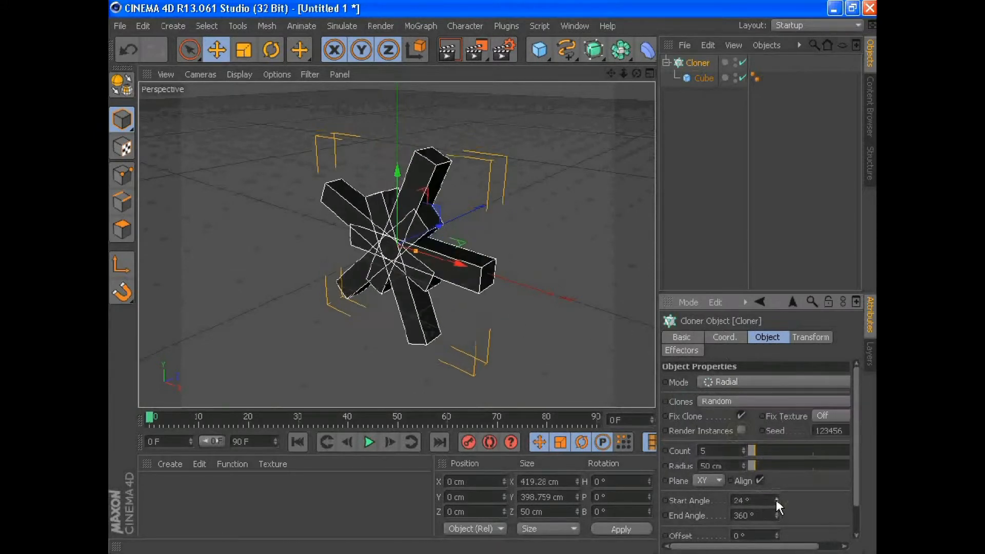
scroll(780, 513, "down", 2)
left_click(683, 337)
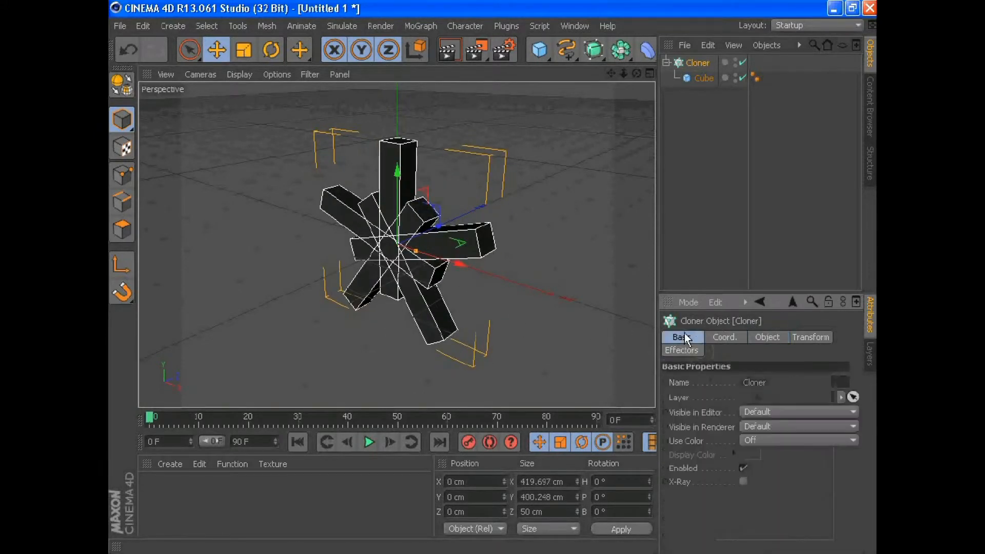
left_click(767, 338)
left_click_drag(757, 466, 783, 457)
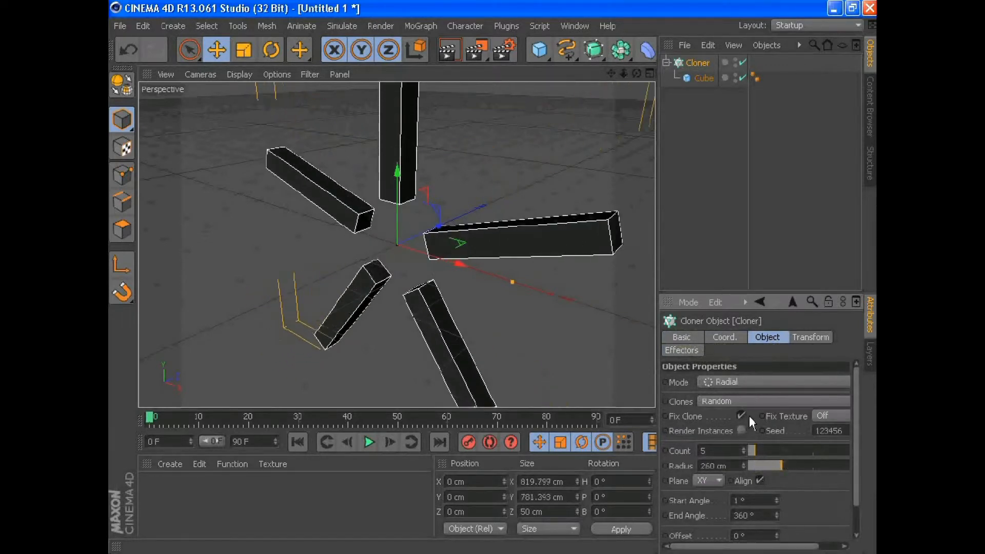
scroll(741, 430, "down", 2)
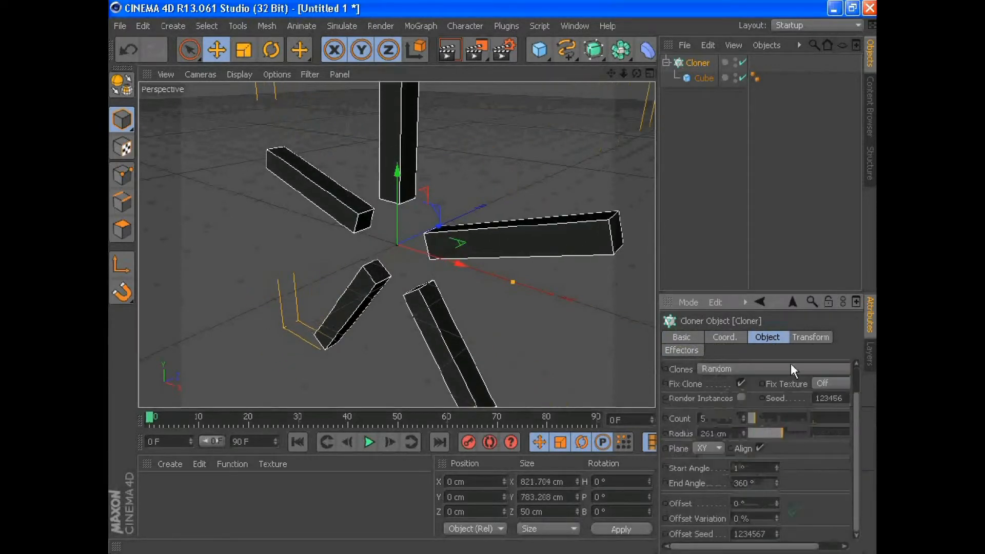
- Pitch the cloner -90° and its clone transform -86° so the towers stand upright, and increase the clone count
left_click(811, 337)
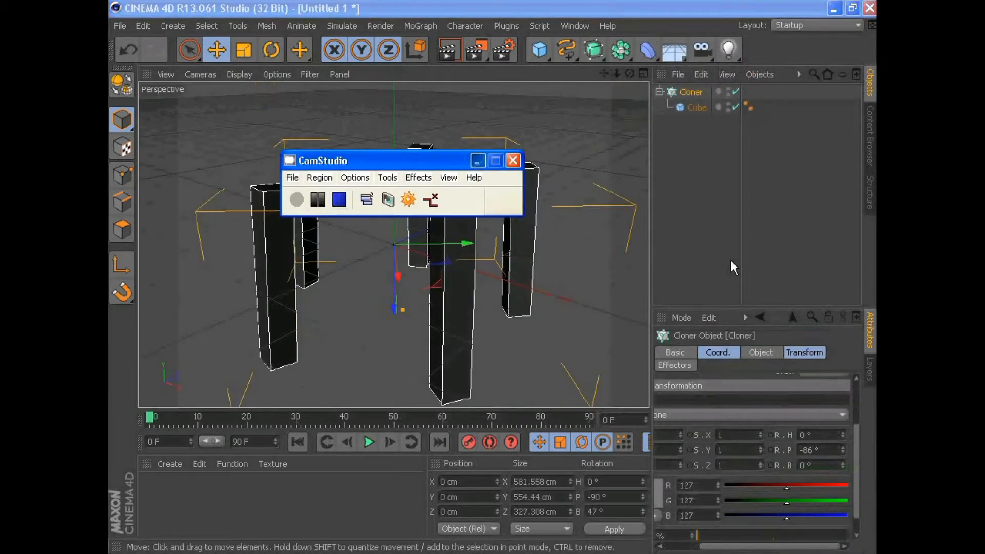
left_click(718, 352)
left_click(759, 353)
mouse_move(749, 465)
left_mouse_down()
mouse_move(780, 465)
mouse_move(799, 481)
left_mouse_up()
- Fine-tune the cube's size and position inside the cloner
left_click(697, 107)
mouse_move(427, 224)
left_mouse_down()
mouse_move(439, 251)
mouse_move(422, 230)
left_mouse_up()
mouse_move(472, 202)
left_mouse_down()
mouse_move(439, 213)
mouse_move(463, 207)
left_mouse_up()
left_click_drag(439, 227, 434, 224)
left_click_drag(432, 231, 431, 226)
- Add a floor plane under the ring of towers and enlarge it to about 1589 × 1507 cm
left_click_drag(542, 60, 649, 94)
left_click_drag(509, 229, 672, 241)
left_click_drag(437, 186, 471, 118)
scroll(484, 220, "down", 4)
left_click_drag(603, 212, 640, 218)
scroll(548, 247, "up", 2)
- Create a new material and enable its Reflection channel
double_click(276, 495)
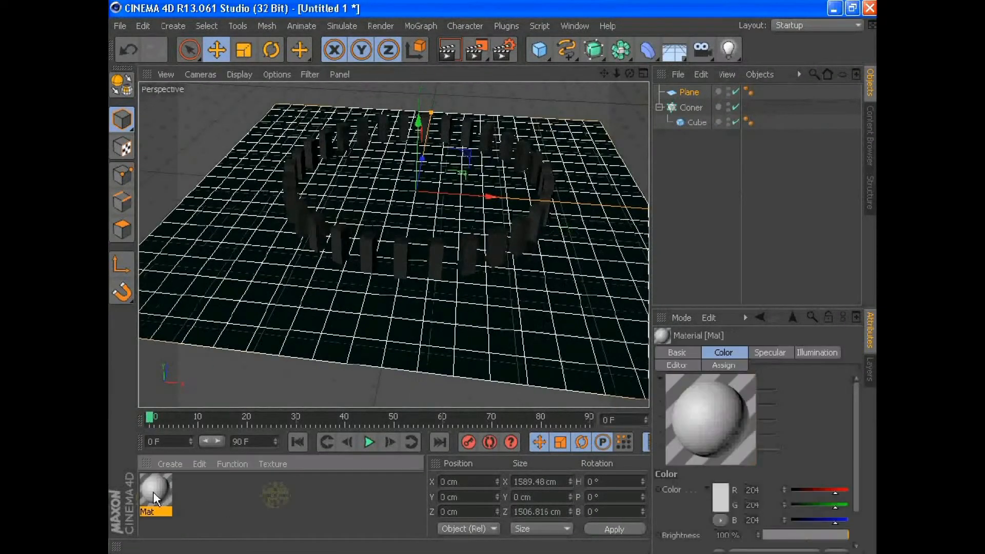
double_click(151, 498)
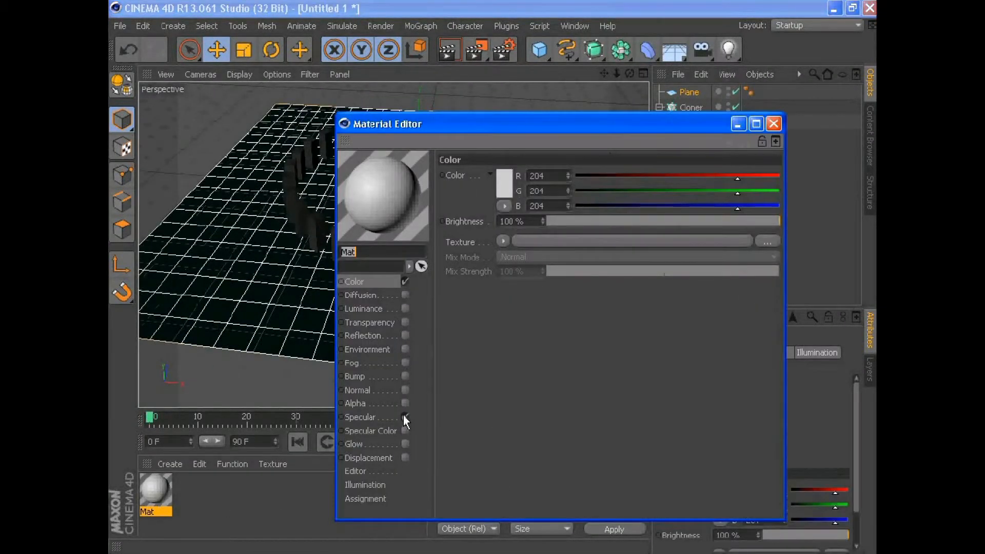
left_click(405, 417)
left_click(404, 335)
left_click(504, 254)
left_click(542, 353)
left_click(504, 254)
left_click(512, 203)
- Set the reflection color to light grey, RGB 223, lower the reflection brightness and close the material editor
left_click(507, 181)
left_click_drag(465, 157, 425, 153)
left_click(483, 263)
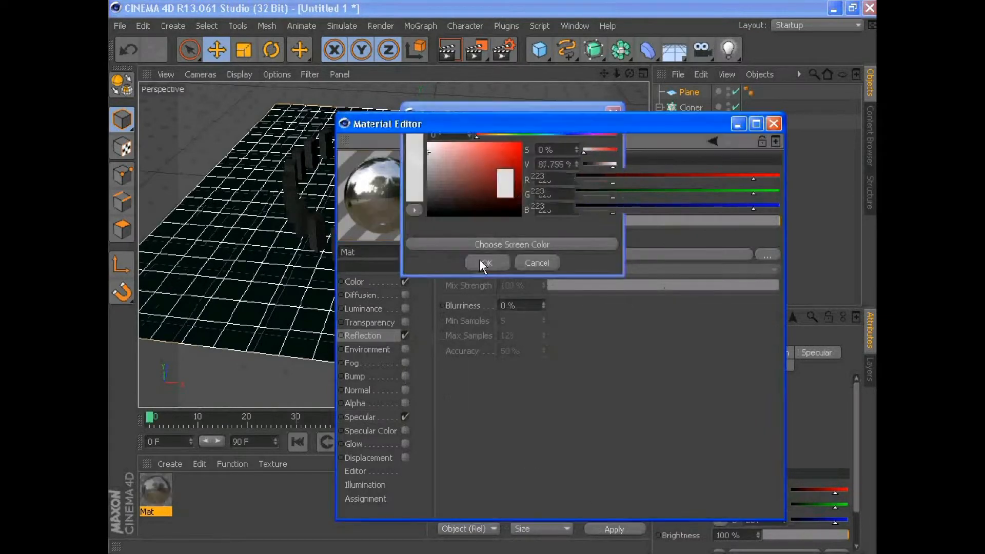
left_click_drag(650, 221, 609, 224)
left_click(389, 311)
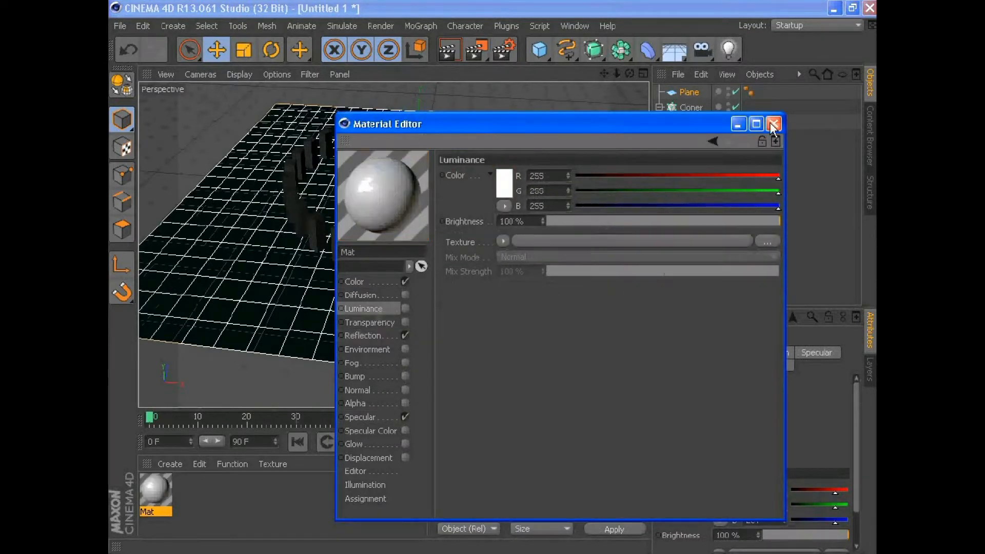
left_click(773, 123)
- Apply the reflective material to the floor plane and render the view
left_click_drag(156, 490, 224, 313)
left_click(450, 50)
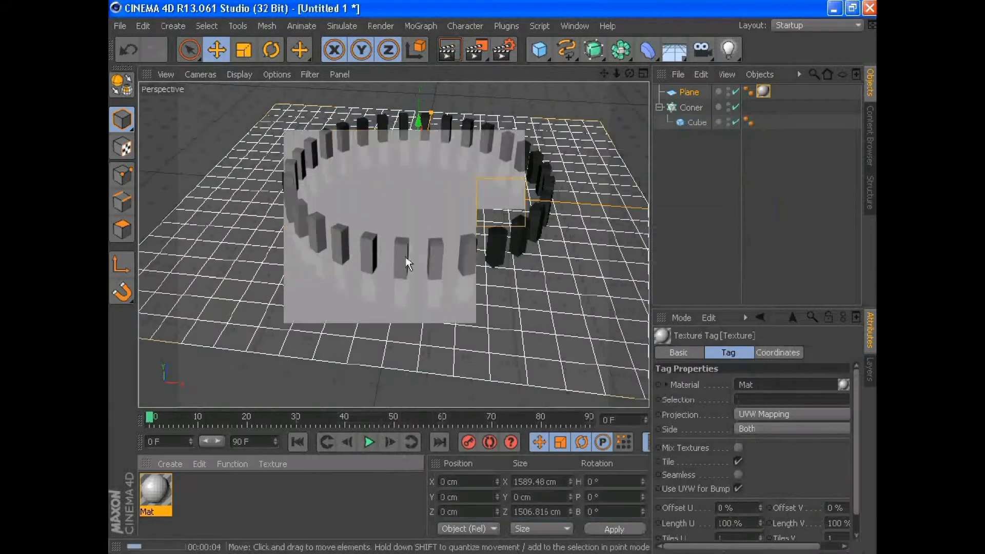
left_click(410, 332)
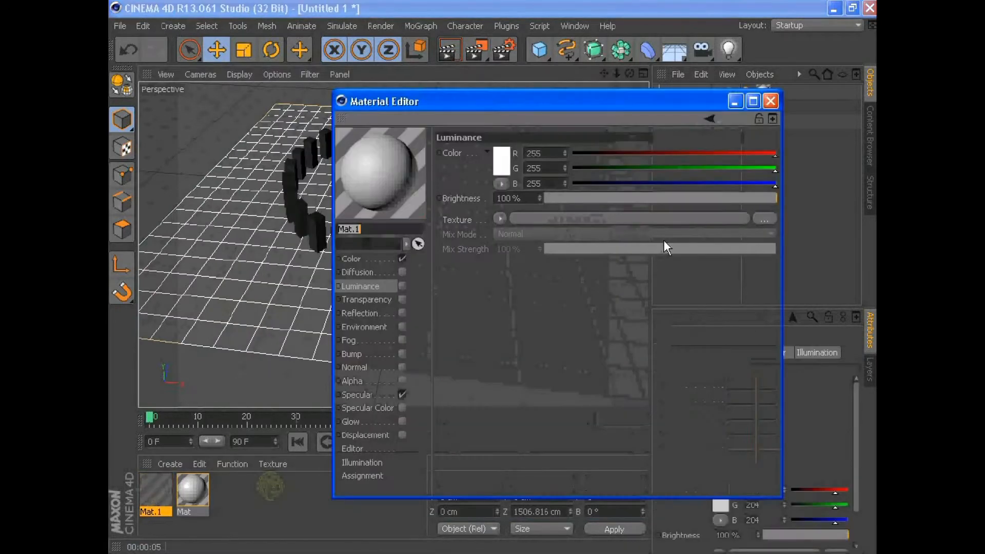
- Create a second material and choose blue for its Luminance and Transparency colors, with transparency at RGB 23, 106, 208
left_click(502, 161)
left_click(490, 137)
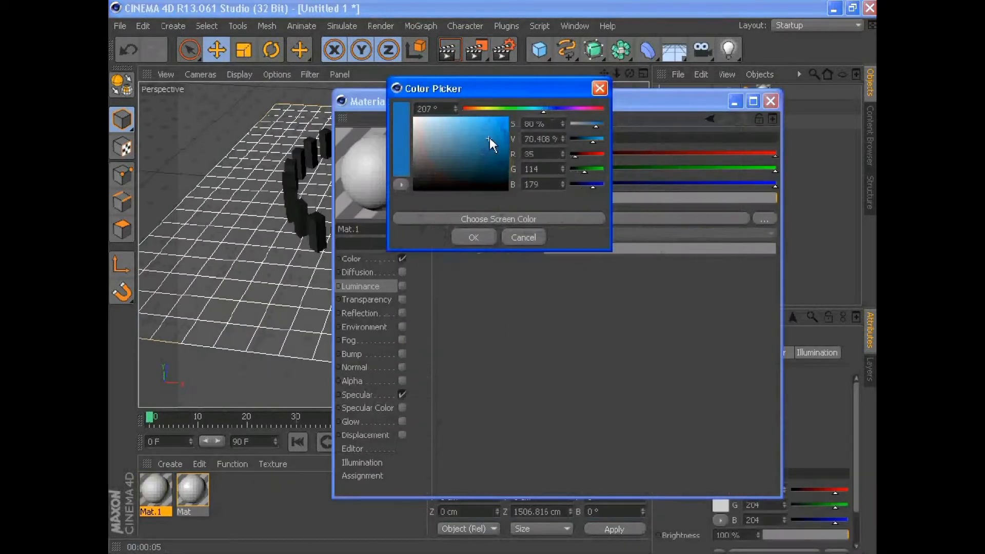
left_click(468, 235)
left_click(402, 300)
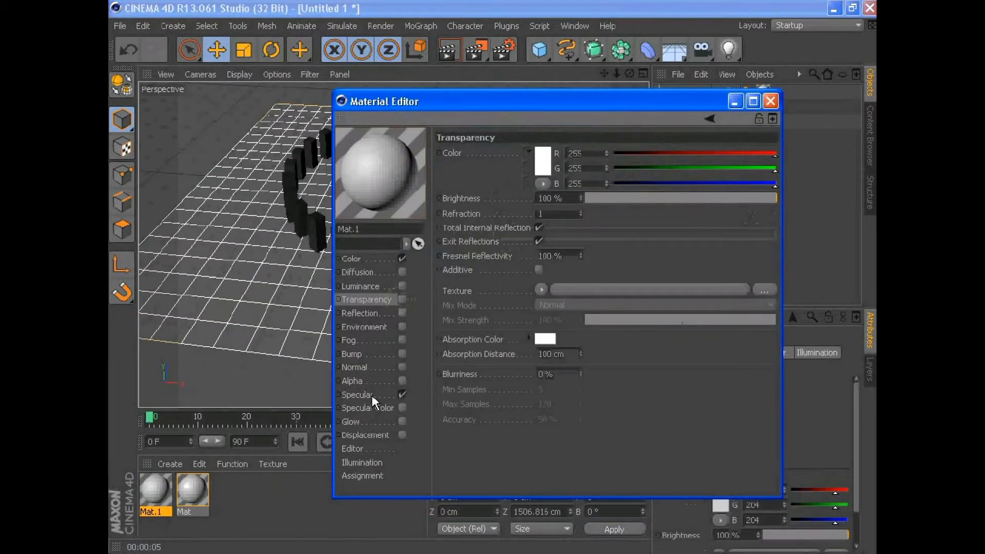
left_click(543, 161)
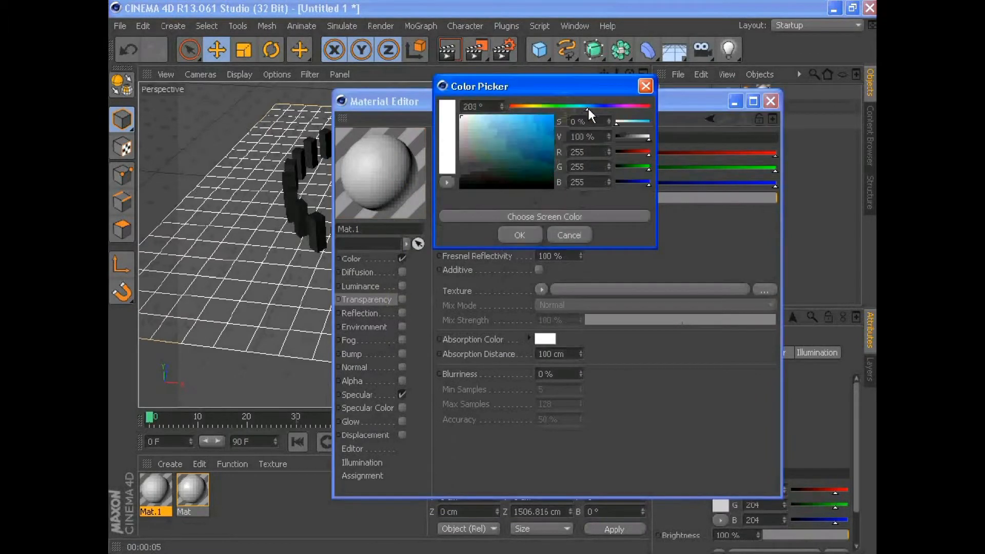
left_click(519, 235)
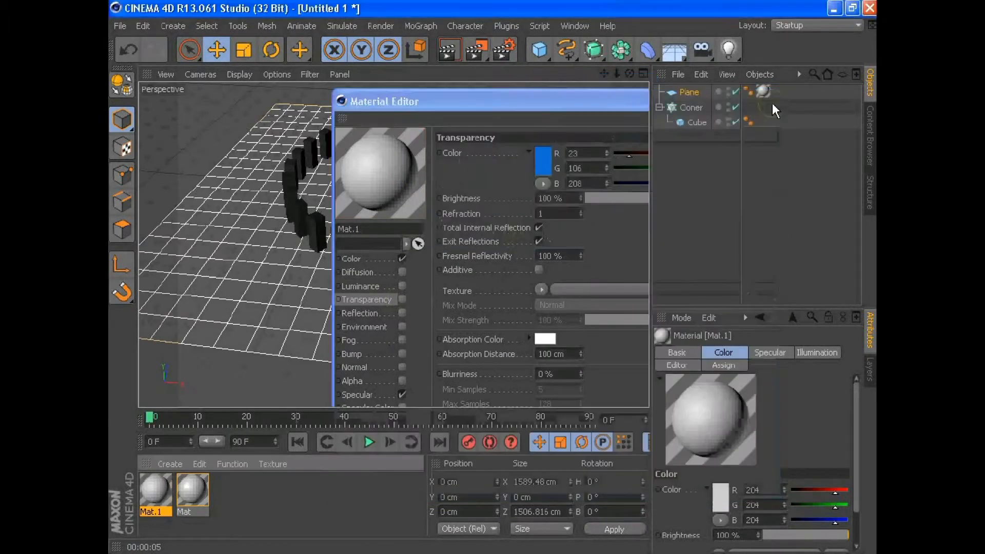
- Set the second material's color to blue, RGB 11, 102, 213, apply it to the cloned towers and render the view
left_click(721, 506)
left_click(769, 411)
left_click(727, 435)
left_click(697, 538)
left_click_drag(157, 491, 366, 257)
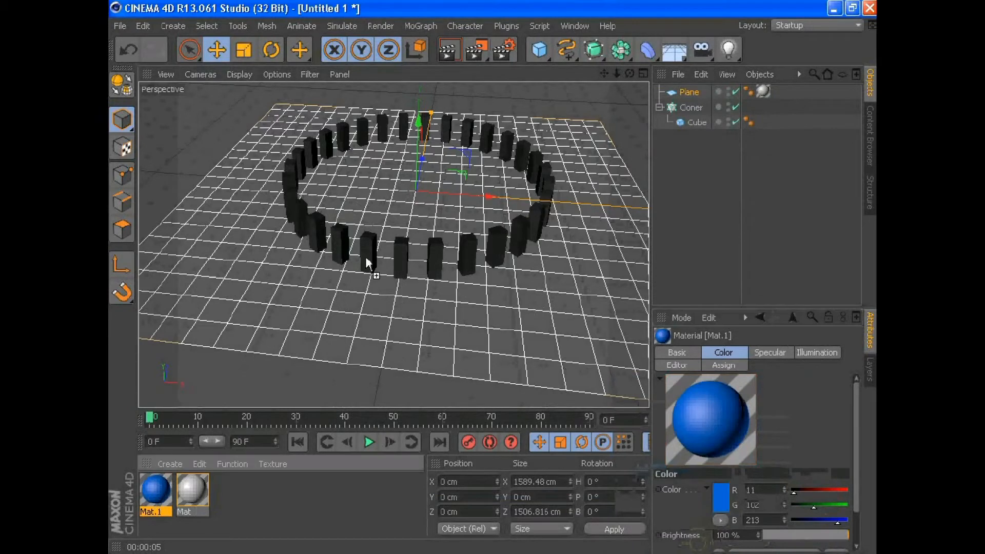
left_click(444, 51)
- Add a light and move it above the floor's far corner, to about X -490 cm, Y 403 cm
left_click(728, 50)
left_click_drag(424, 143, 425, 46)
left_click_drag(473, 101, 365, 111)
scroll(519, 125, "down", 3)
middle_click_drag(516, 92, 519, 125, "alt")
left_click_drag(366, 211, 338, 209)
left_click_drag(296, 178, 271, 163)
- Try a different outer distance in the light's visibility settings
left_click(824, 354)
left_click(680, 366)
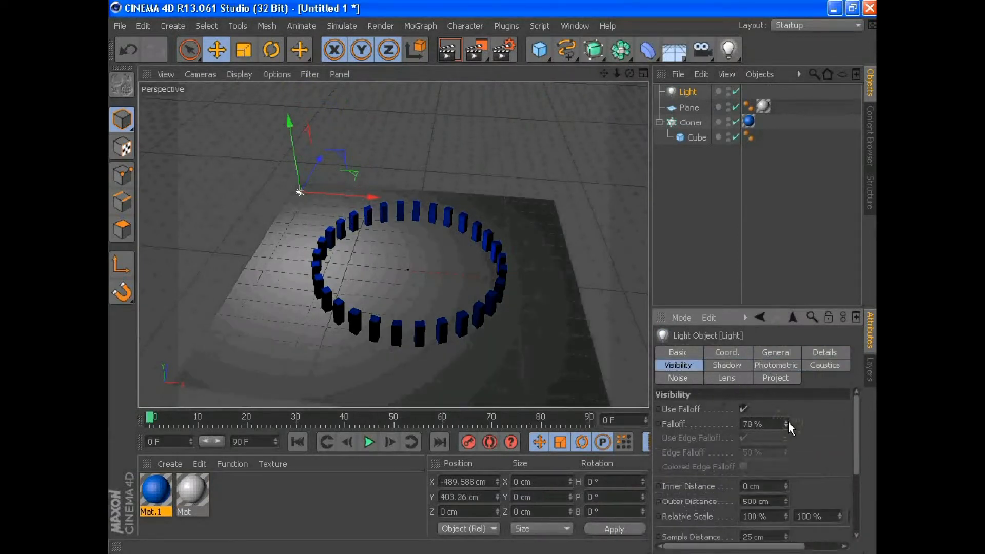
scroll(801, 473, "down", 4)
left_click_drag(785, 411, 567, 7)
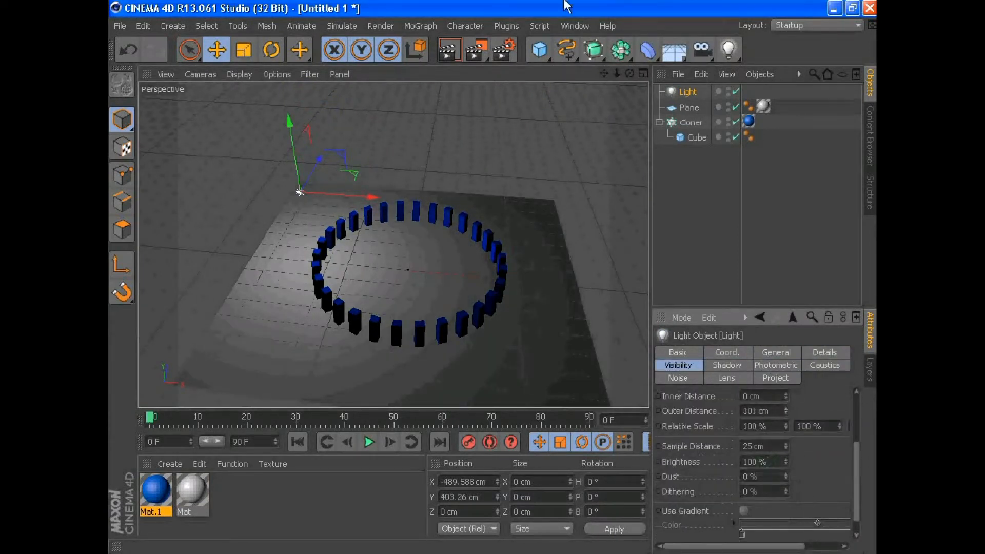
scroll(784, 480, "down", 1)
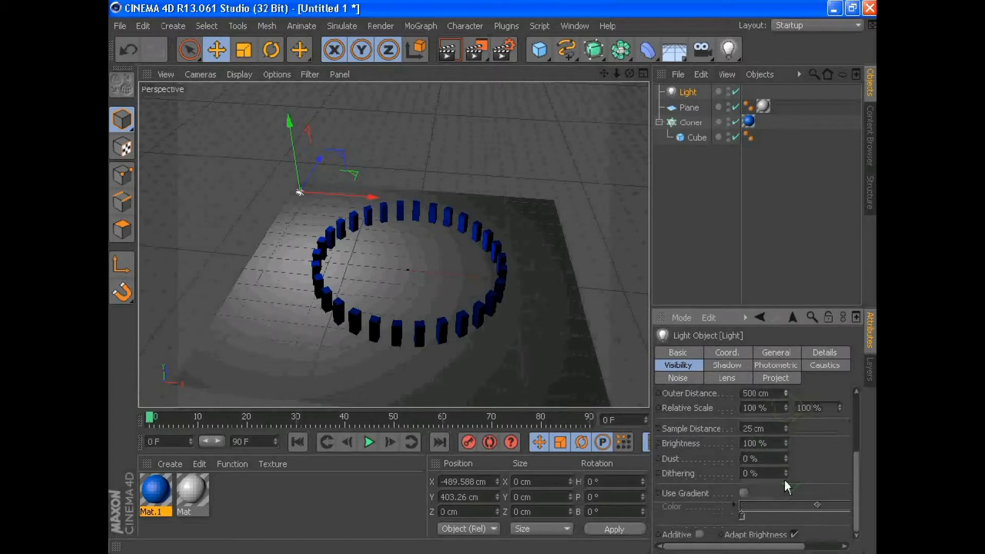
- Set the light's shadow type to Shadow Maps (Soft) and render the view
left_click(728, 365)
left_click(756, 439)
left_click(448, 48)
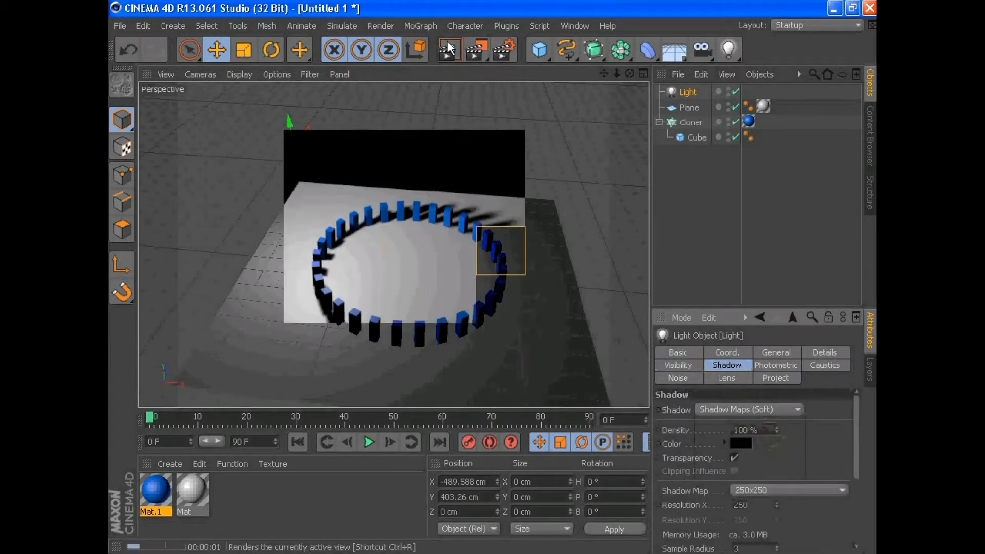
- Move the light along X toward the middle of the ring and render the view again
left_click_drag(333, 199, 438, 210)
left_click(454, 48)
left_click(423, 295)
left_click(582, 155)
- Add a second plane to the scene and open its coordinates
scroll(402, 346, "up", 3)
left_click_drag(540, 51, 665, 97)
left_click(669, 353)
left_click(700, 353)
left_click(810, 402)
left_click(730, 401)
left_click(729, 402)
left_click(729, 399)
left_click(729, 398)
left_click_drag(703, 415, 682, 417)
type("9")
key("Return")
type("0")
left_click(687, 385)
type("90")
left_click_drag(713, 384, 684, 385)
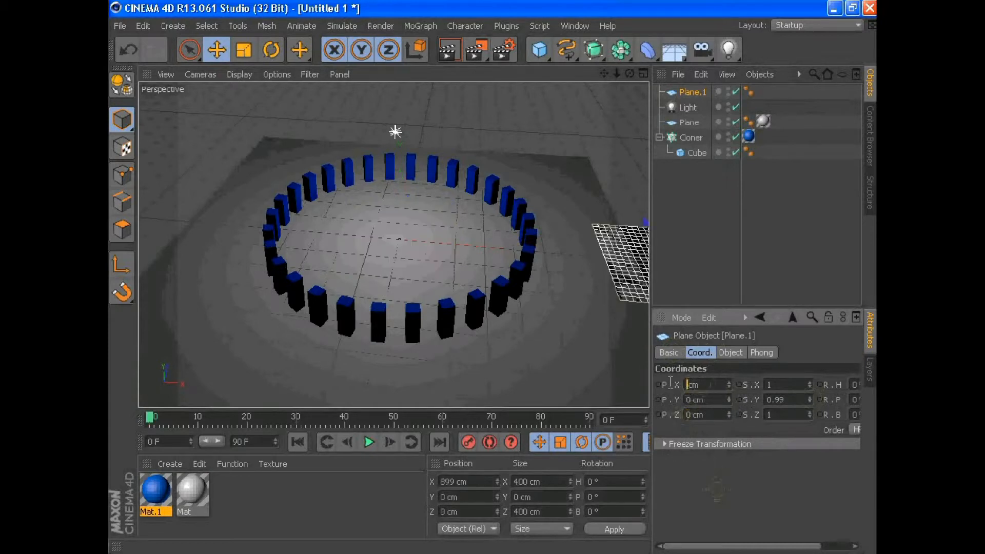
type("0")
- Stand the second plane upright by setting its pitch rotation to 90°
left_click_drag(752, 547, 794, 548)
left_click_drag(820, 400, 788, 400)
type("90")
key("Return")
- Move the upright plane behind the ring as a back wall and widen it to about 4699 cm
left_click_drag(392, 258, 405, 161)
left_click_drag(420, 116, 425, 26)
left_click_drag(459, 158, 668, 174)
- Widen the floor plane to about 3817 cm in X
left_click(603, 307)
left_click_drag(602, 259, 867, 284)
left_click_drag(497, 281, 462, 145, "alt")
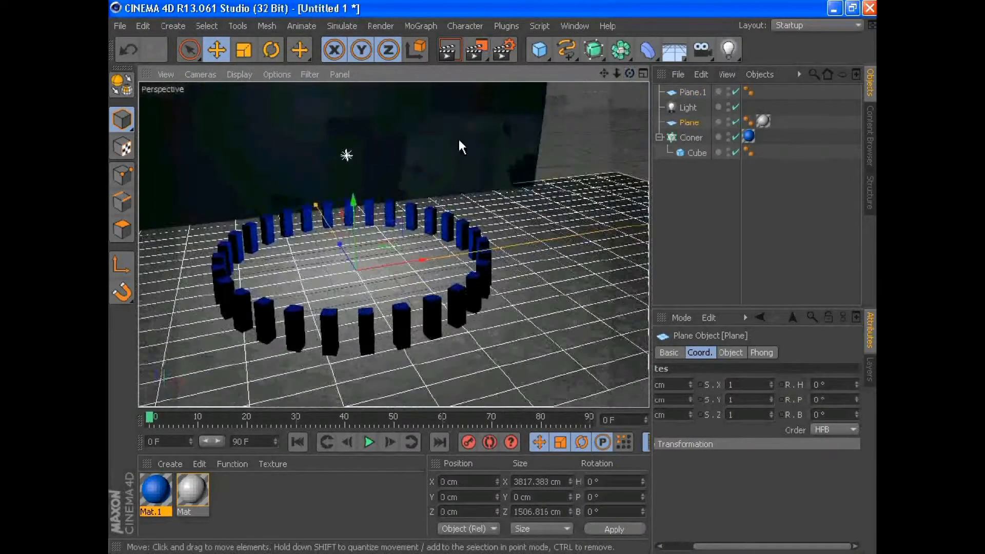
- Adjust the depth position of the upright back wall plane behind the ring of towers
left_click(546, 147)
left_click_drag(436, 217, 412, 195)
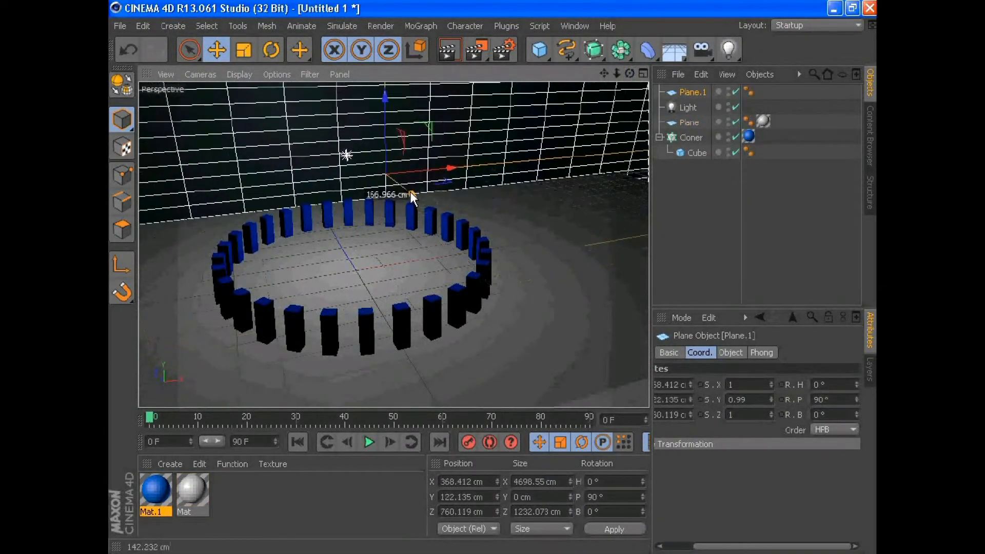
- Add a third plane and stand it upright by setting its bank rotation to -90°
left_click_drag(493, 281, 536, 280, "alt")
left_click_drag(540, 51, 639, 100)
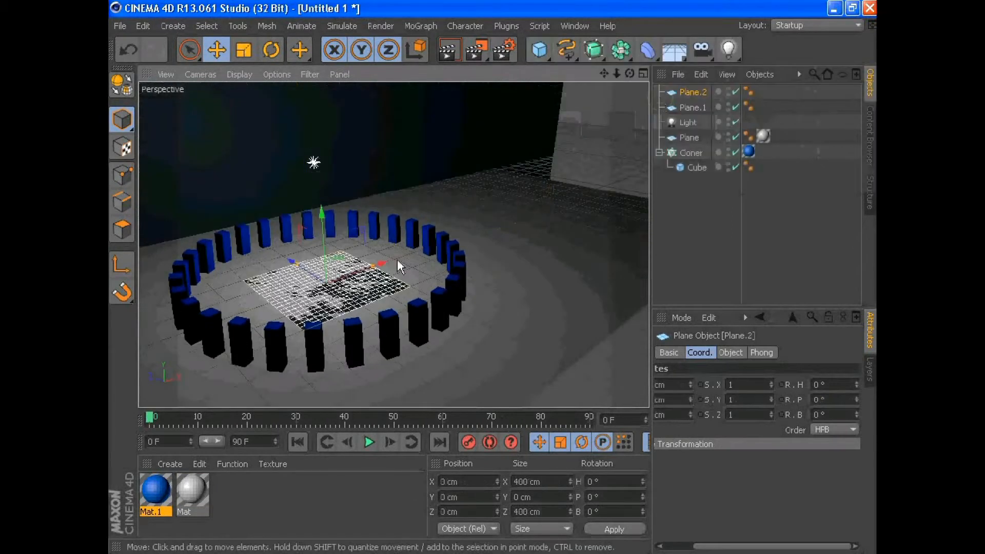
left_click(271, 50)
left_click_drag(331, 249, 261, 337)
left_click_drag(603, 513, 614, 516)
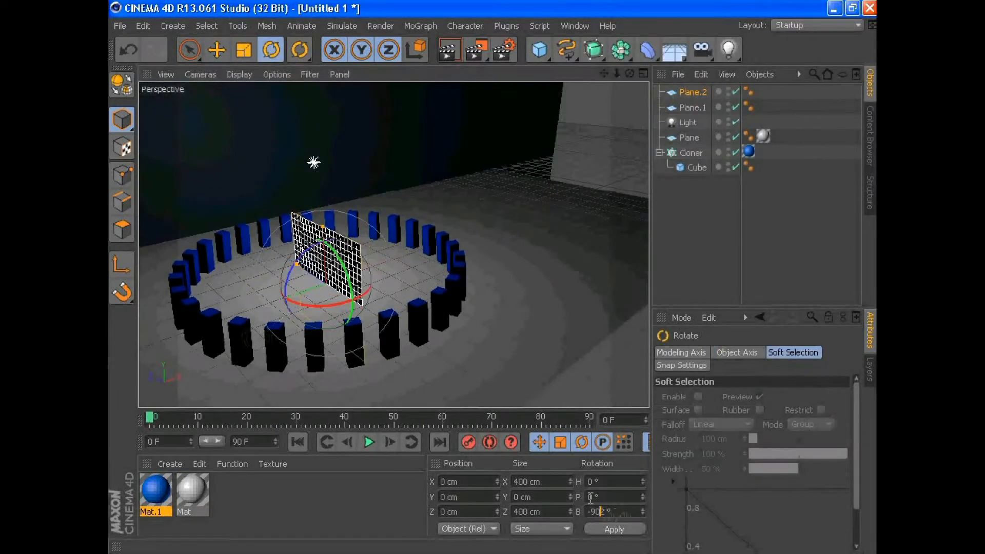
key("Return")
- Place the new plane as a side wall of about 2492 by 2510 cm, with the grey material on both walls, and preview the render
left_click(215, 47)
left_click_drag(334, 293, 602, 204)
left_click_drag(548, 183, 437, 161)
left_click_drag(598, 163, 596, 102)
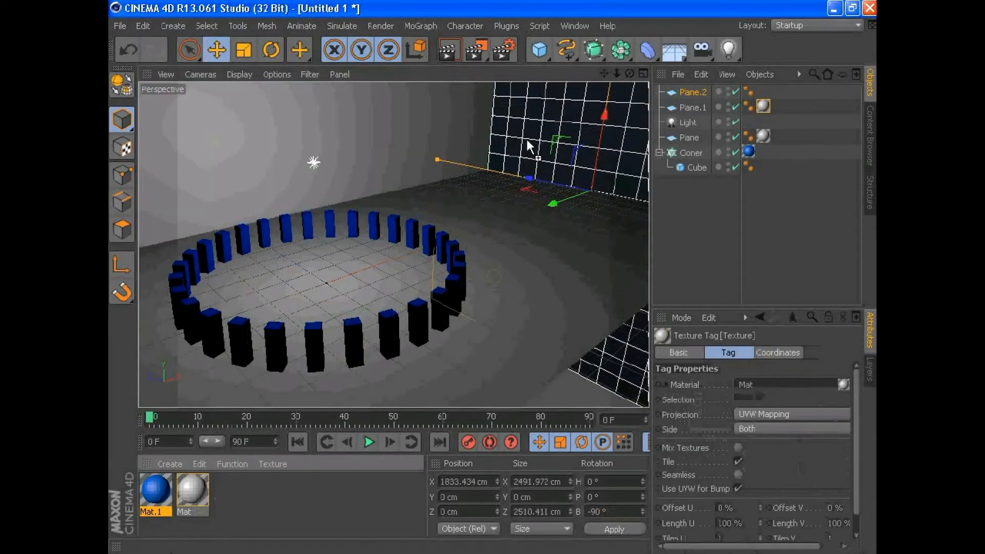
key("alt+r")
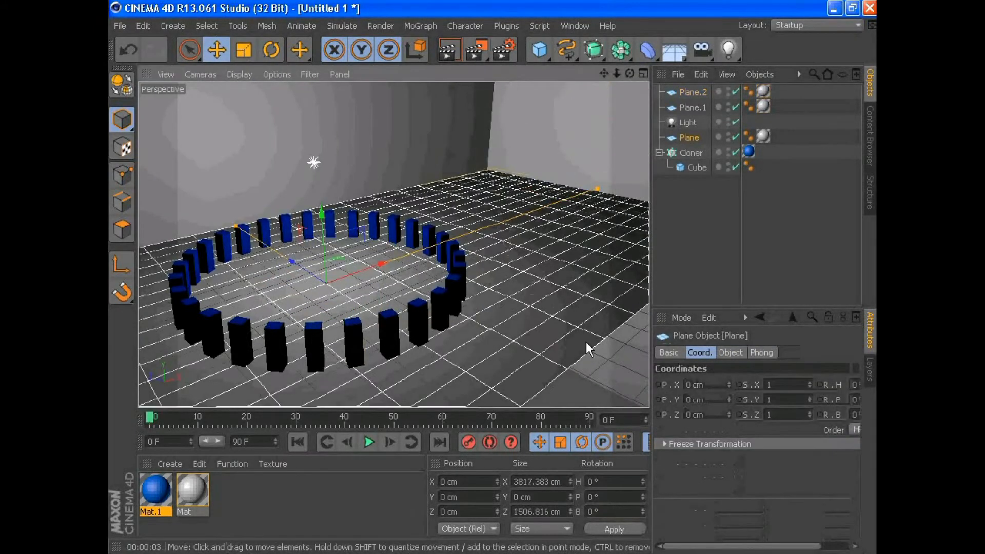
- Extend the back wall plane's height to about 2305 cm
right_click_drag(588, 345, 510, 356, "alt")
left_click_drag(510, 356, 351, 69, "alt")
left_click(343, 153)
scroll(552, 350, "up", 5)
left_click(288, 506)
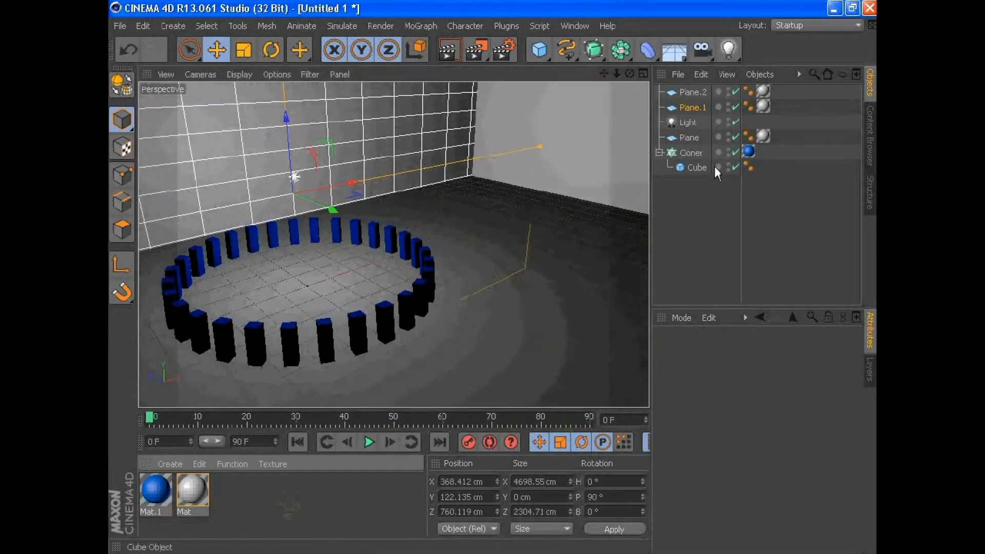
- Add a MoText object to the scene
left_click(701, 168)
left_click(421, 26)
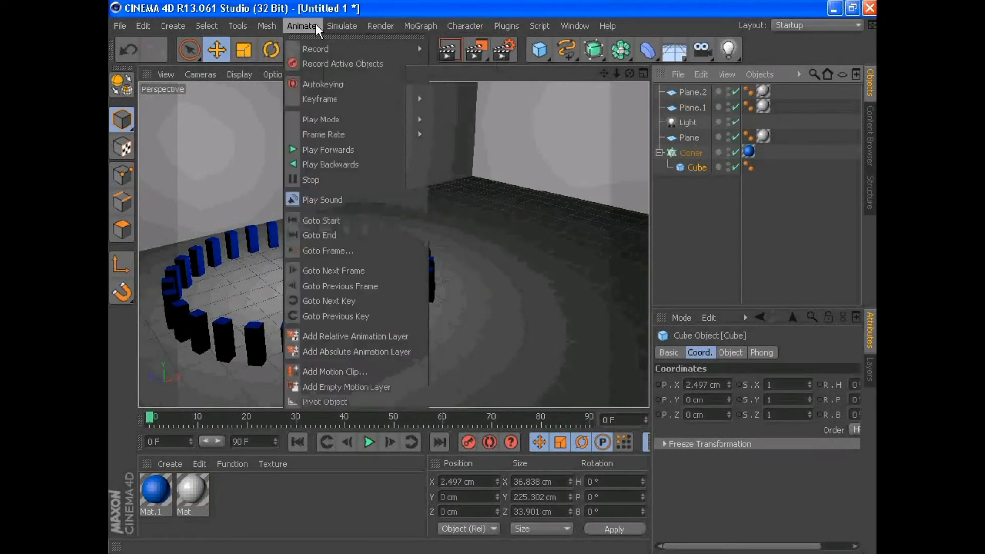
mouse_move(398, 24)
left_click(459, 202)
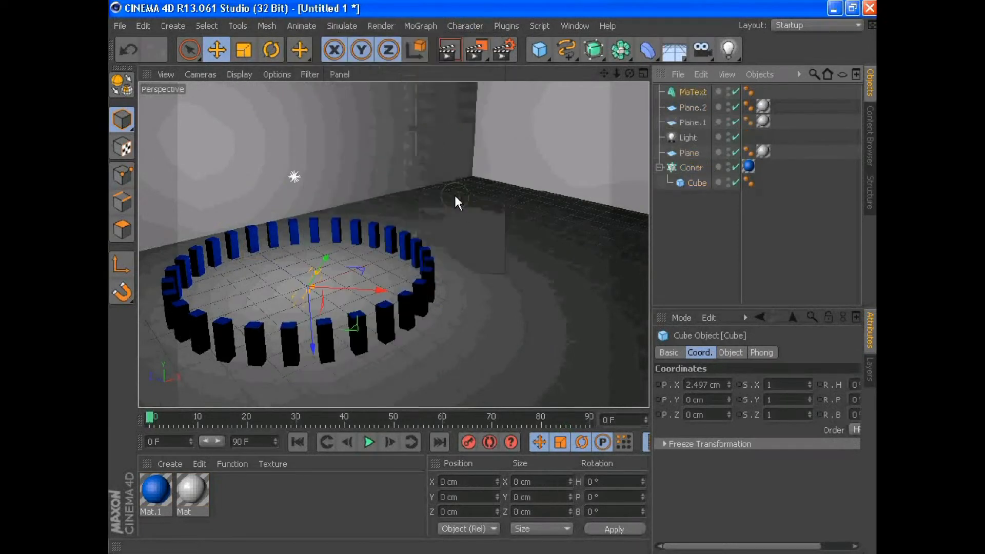
- Move the MoText beyond the ring to about X 828 cm and turn its heading to about -44°
left_click_drag(359, 267, 503, 210)
key("r")
left_click_drag(495, 247, 479, 230)
key("e")
- Replace the MoText's default text with the creator's name and set its depth to 40 cm
left_click(690, 93)
left_click(700, 353)
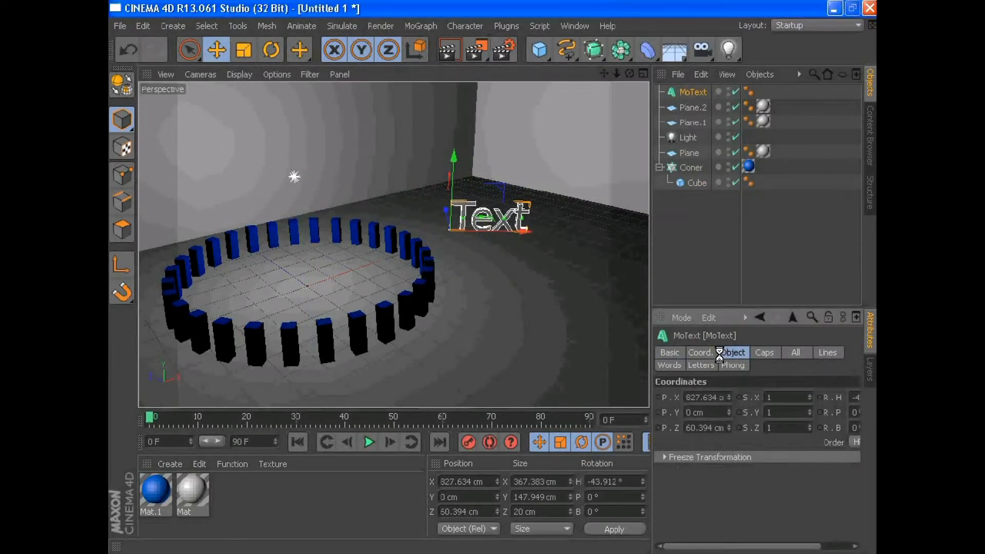
left_click_drag(730, 437, 650, 440)
key("BackSpace")
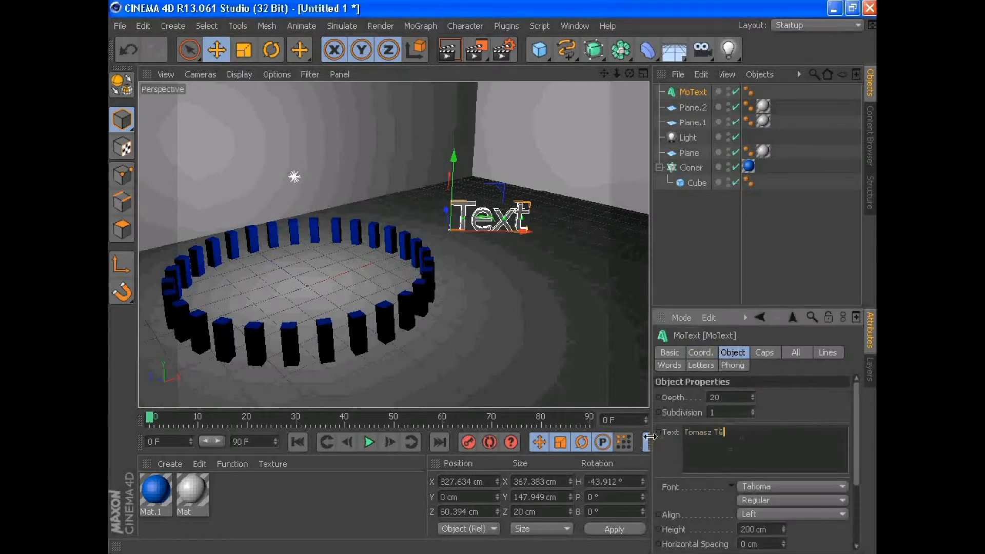
type("40")
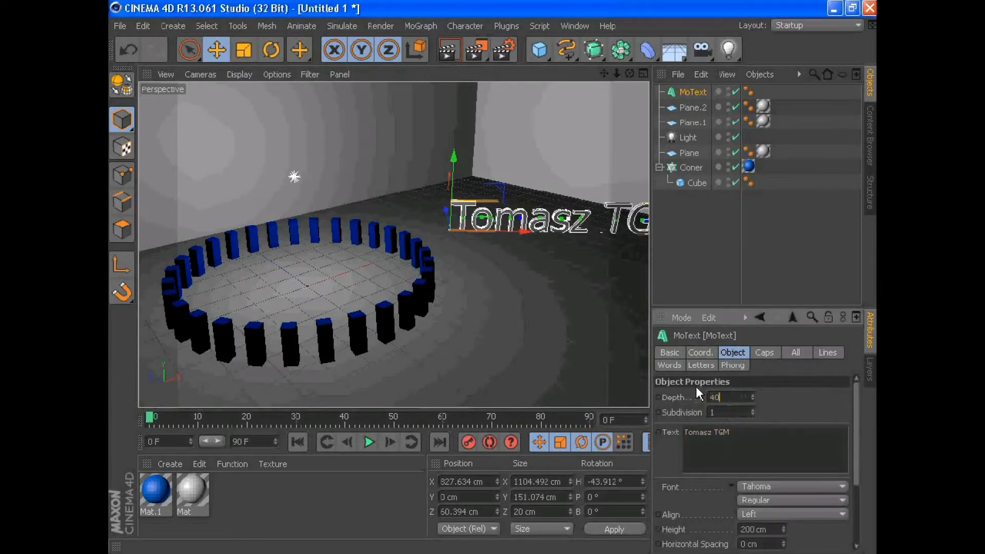
- Give the MoText a heavy display font and shift it back to about Z 519 cm between the ring and the side wall
left_click(772, 486)
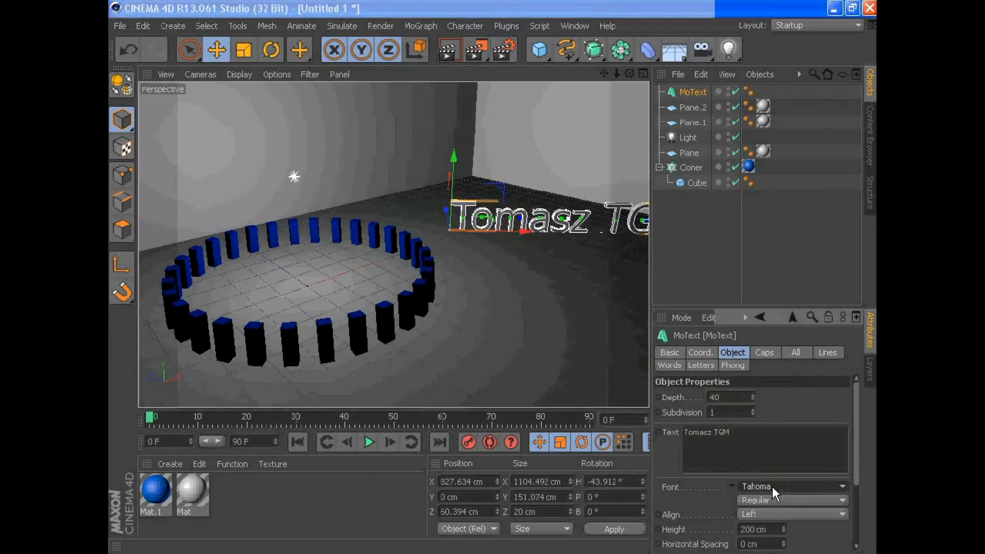
left_click(795, 137)
left_click_drag(506, 229, 363, 204)
- Create a new material and set its transparency colour to red (158, 19, 19)
double_click(288, 501)
double_click(155, 495)
left_click(367, 300)
left_click(544, 162)
left_click(552, 144)
left_click(539, 142)
left_click(509, 234)
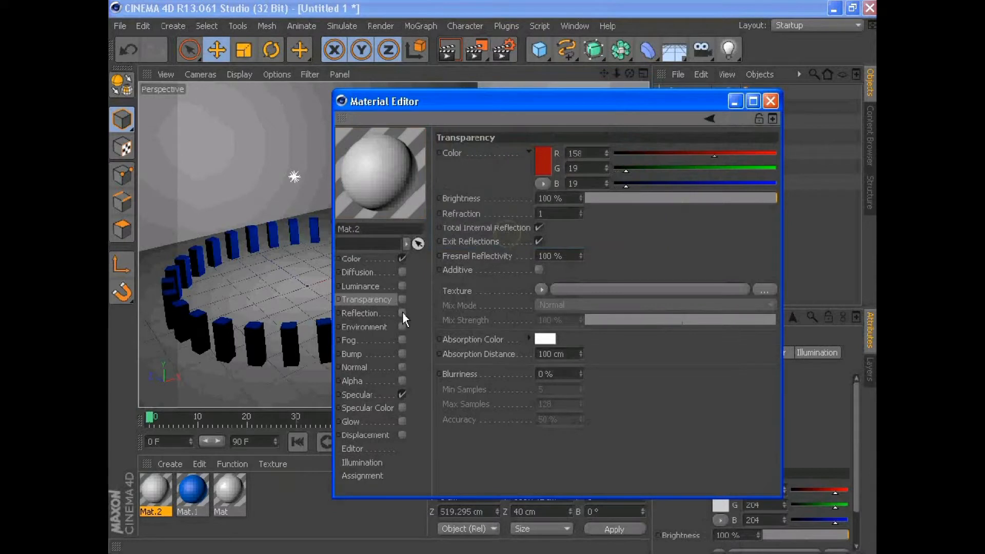
- Set the new material's base colour to red (176, 14, 14) and close the material
left_click(378, 260)
left_click(505, 159)
left_click(507, 128)
left_click(481, 229)
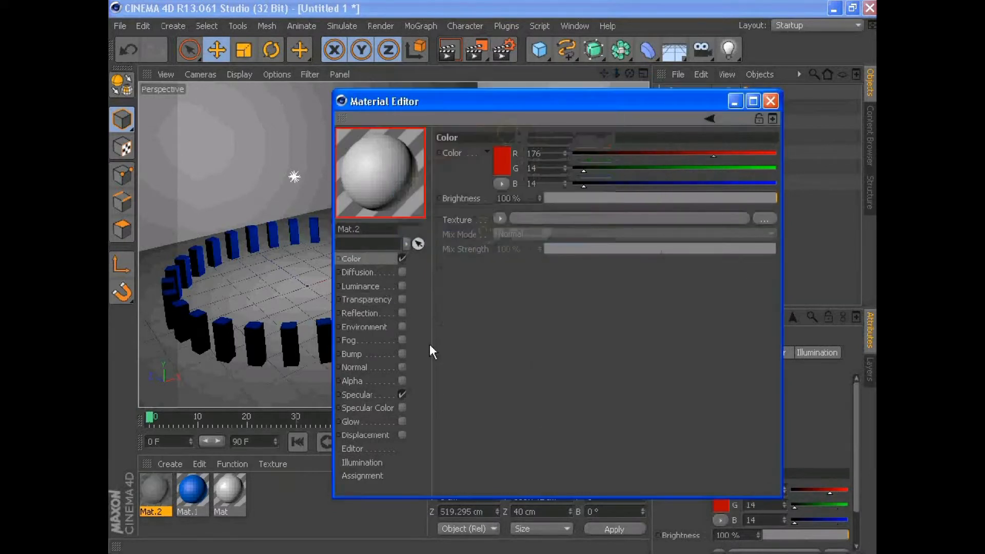
left_click(365, 393)
left_click(359, 312)
left_click(771, 101)
- Apply the red material to the MoText and preview the render
left_click_drag(155, 490, 458, 198)
left_click(450, 49)
left_click(475, 253)
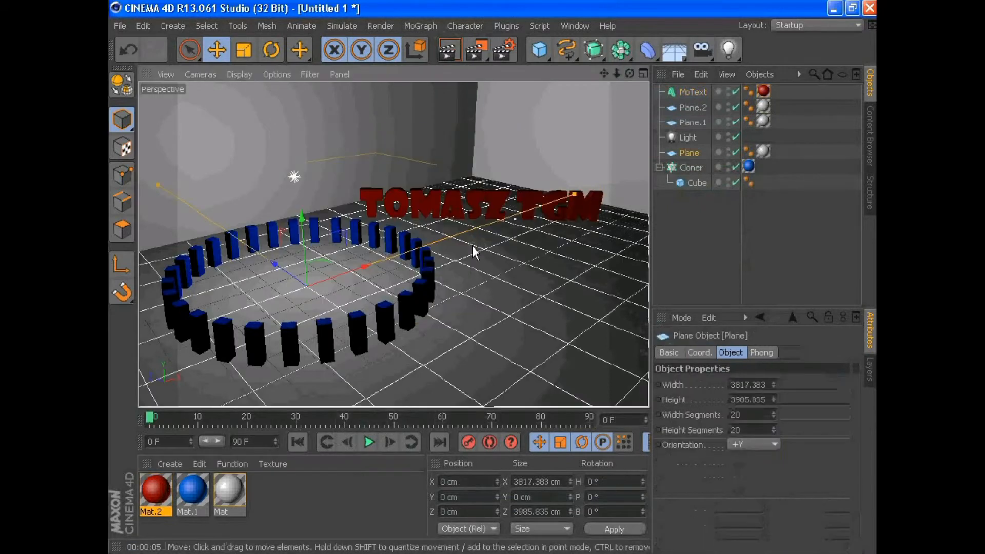
- Add a pyramid and move it in front of the text to about X 936 cm, Z -579 cm
left_click(539, 49)
key("Delete")
left_click(540, 51)
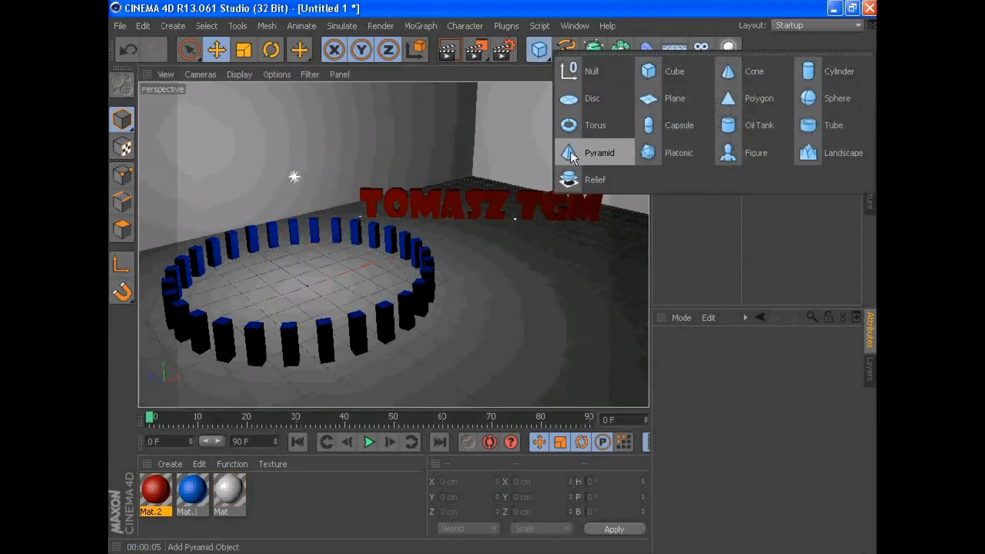
left_click(574, 155)
left_click_drag(359, 272, 523, 253)
left_click_drag(421, 209, 529, 248)
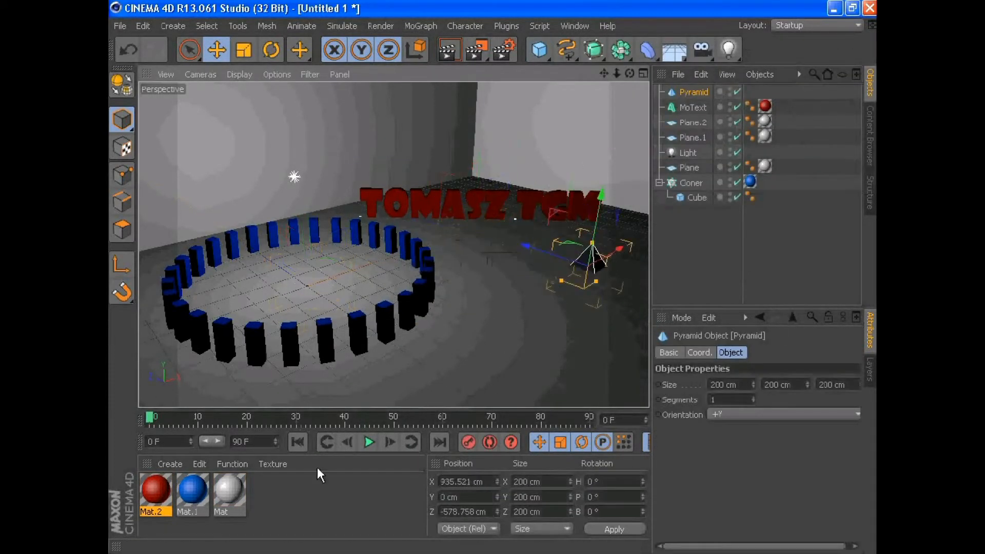
- Create another material with glow enabled, a yellow colour and full brightness
double_click(315, 489)
double_click(155, 496)
left_click(402, 421)
left_click(352, 259)
left_click(501, 162)
left_click(508, 135)
left_click(493, 104)
left_click(511, 134)
left_click(480, 232)
left_click_drag(599, 196, 778, 200)
- Adjust the yellow material's glow and apply the material to the pyramid
left_click(358, 421)
left_click_drag(561, 197, 561, 198)
left_click(770, 101)
left_click_drag(155, 490, 492, 287)
- Scale the pyramid to about 122 cm, turn its heading to about -20°, and preview the render
left_click(247, 52)
left_click(207, 49)
key("r")
left_click_drag(599, 266, 598, 277)
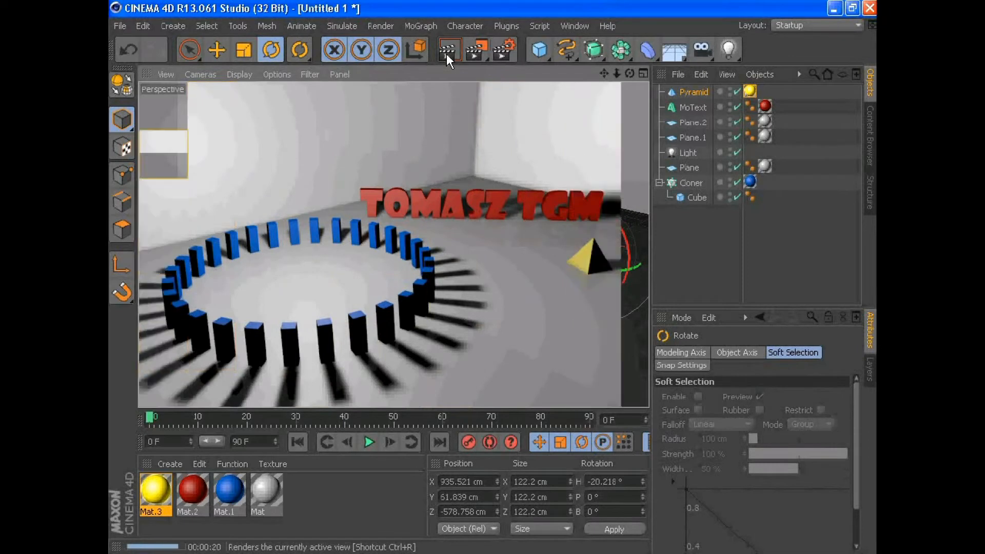
left_click(545, 334)
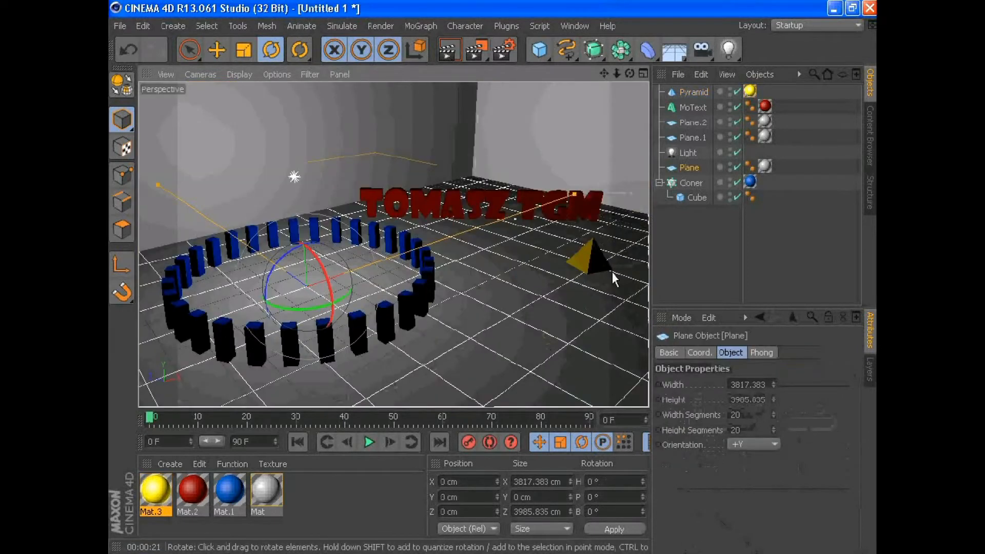
- Set the render output to 720 x 480 pixels and the frame range to All Frames
key("ctrl+b")
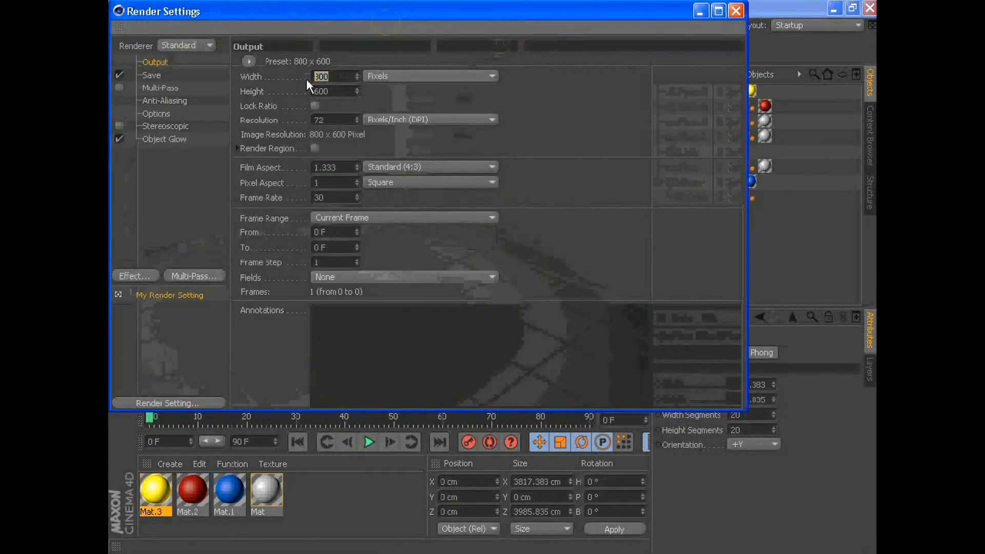
type("720")
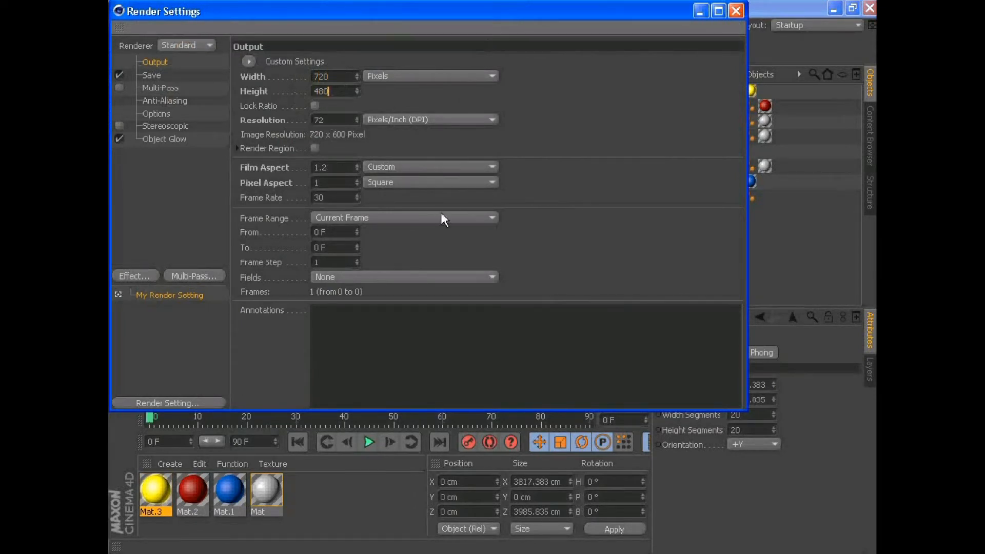
left_click(405, 219)
left_click(393, 259)
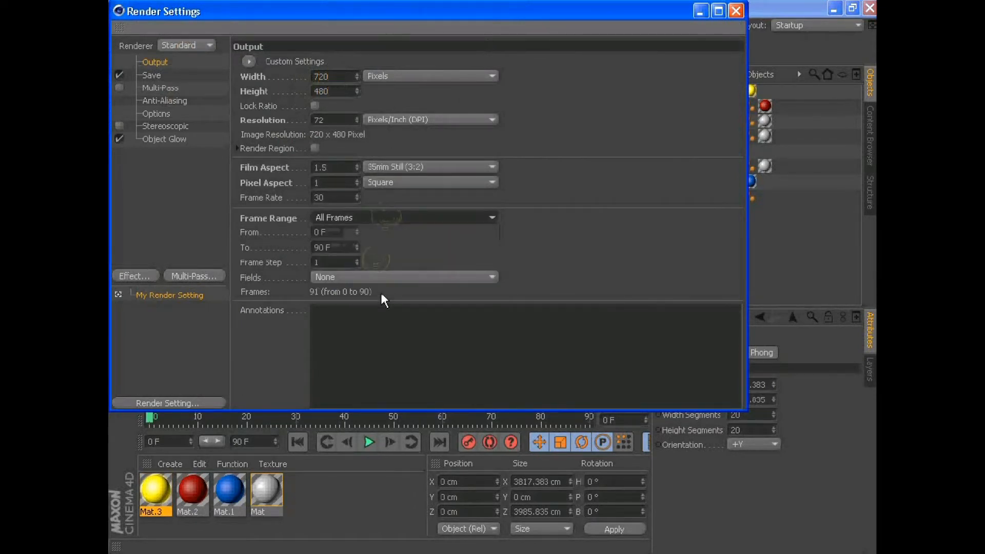
- Choose the render output format, name the output file "audio test", and review the anti-aliasing, stereoscopic and object glow settings
left_click(152, 76)
left_click(419, 105)
left_click(396, 367)
type("audio test")
left_click(498, 293)
left_click(167, 101)
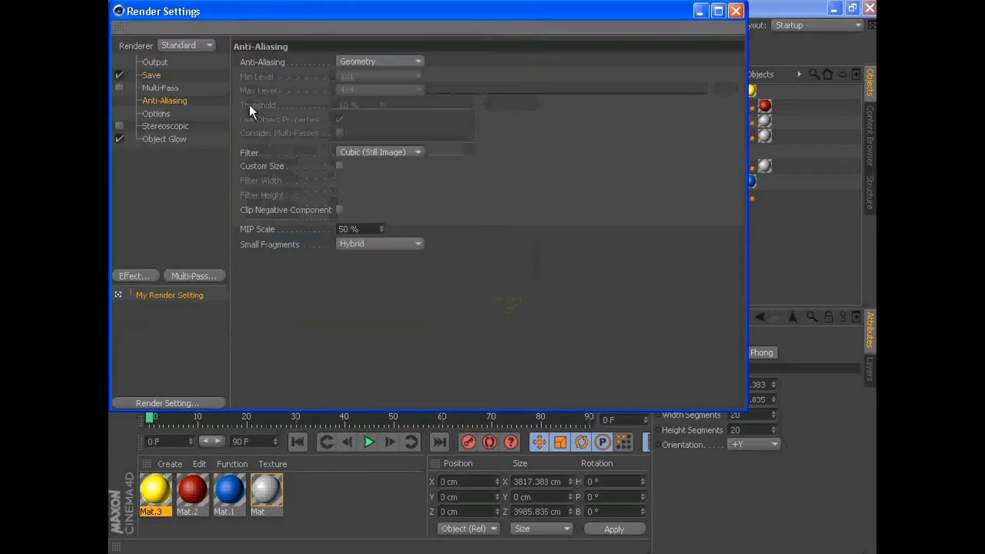
left_click(164, 126)
left_click(164, 140)
left_click(736, 11)
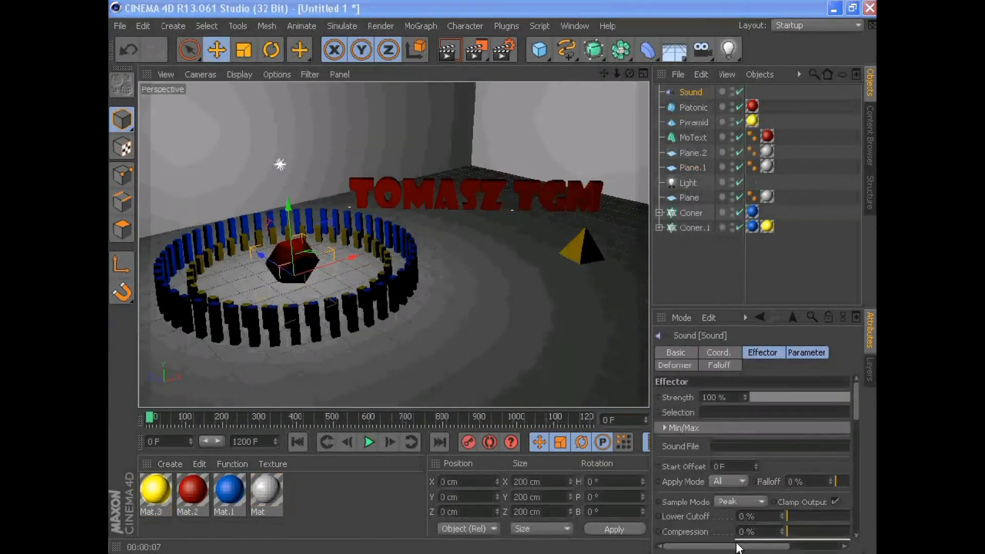
- Load the NEBB track from the desktop as the Sound effector's sound file
left_click_drag(738, 547, 783, 546)
left_click(842, 446)
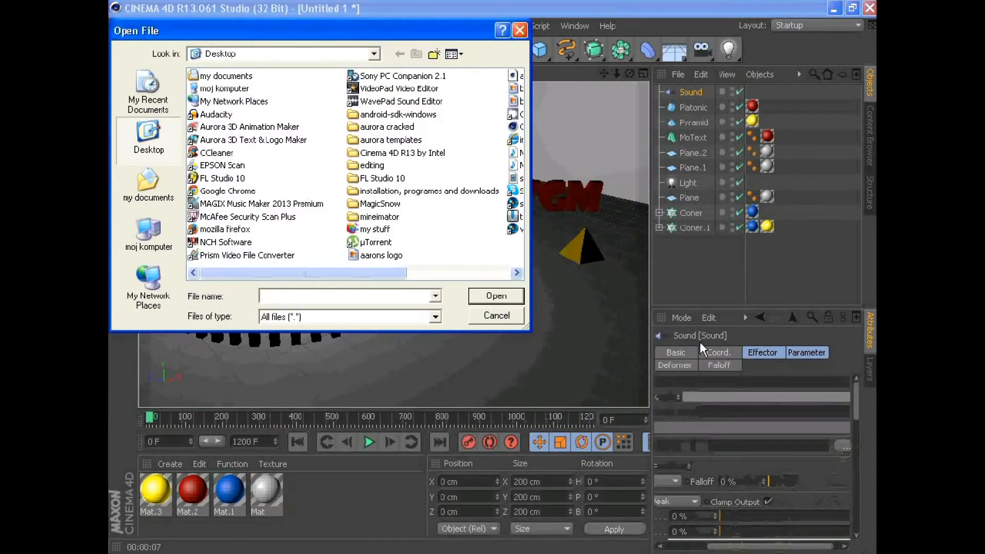
left_click_drag(283, 275, 388, 274)
left_click(396, 167)
left_click(492, 293)
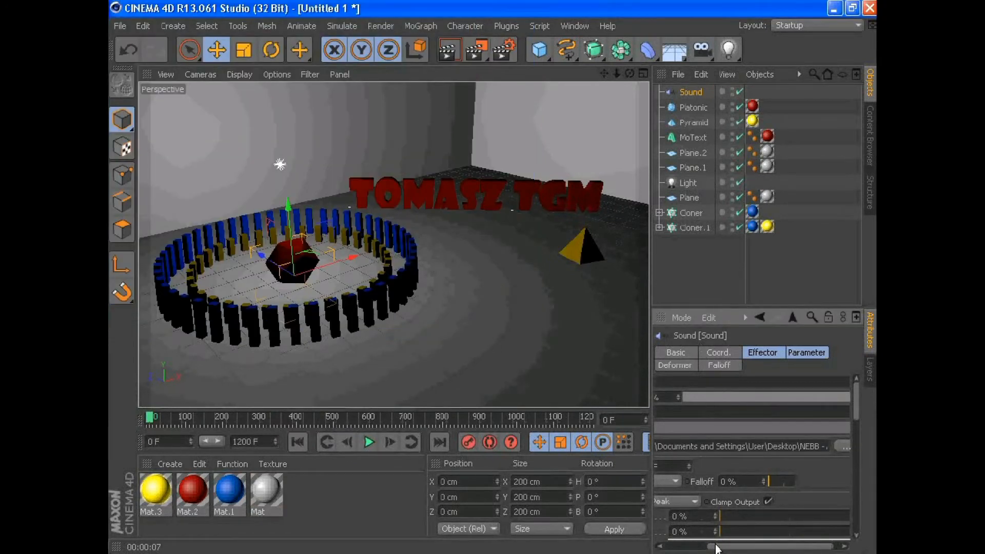
- Play the animation to check how the cloned towers react to the sound, and return to frame 0
left_click_drag(719, 547, 673, 548)
left_click_drag(651, 459, 698, 458)
left_click(404, 442)
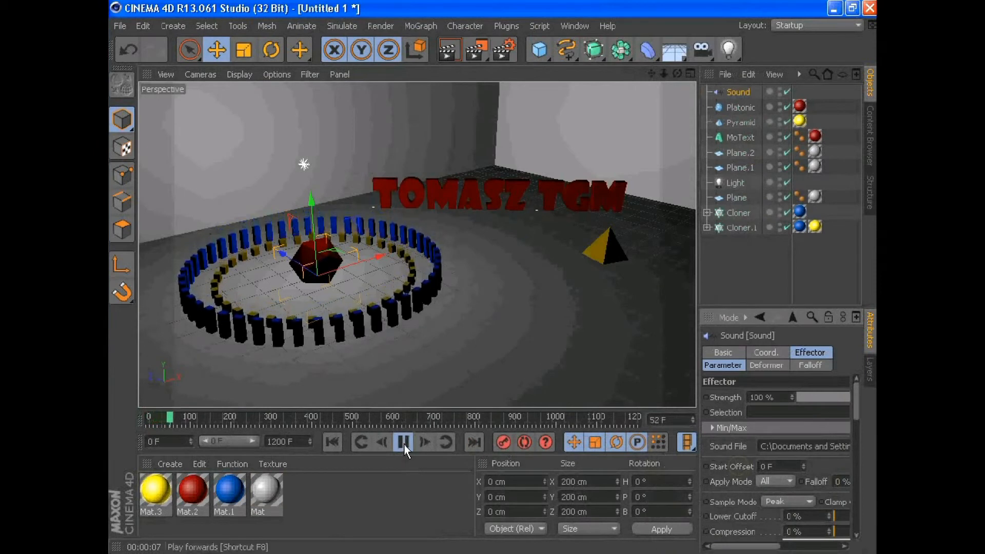
left_click_drag(195, 431, 122, 422)
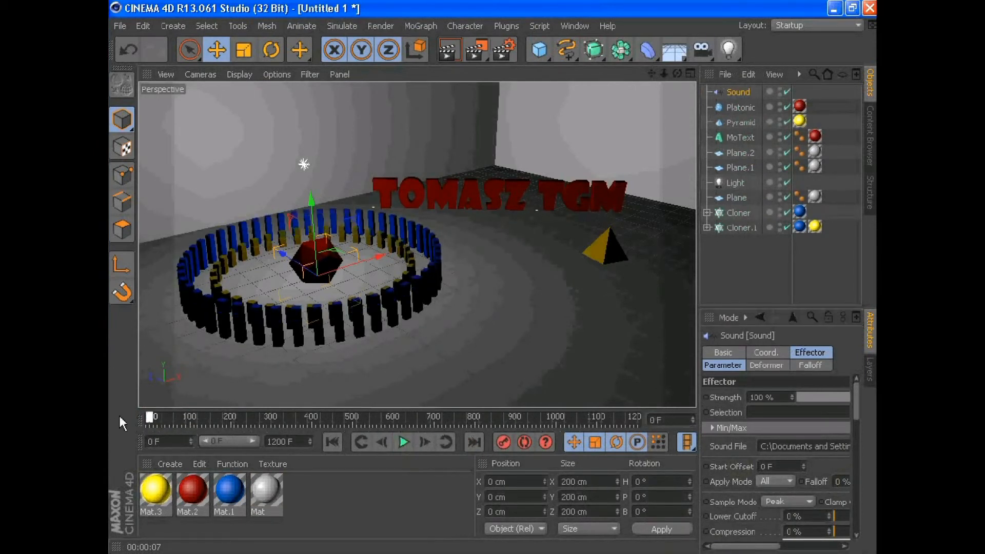